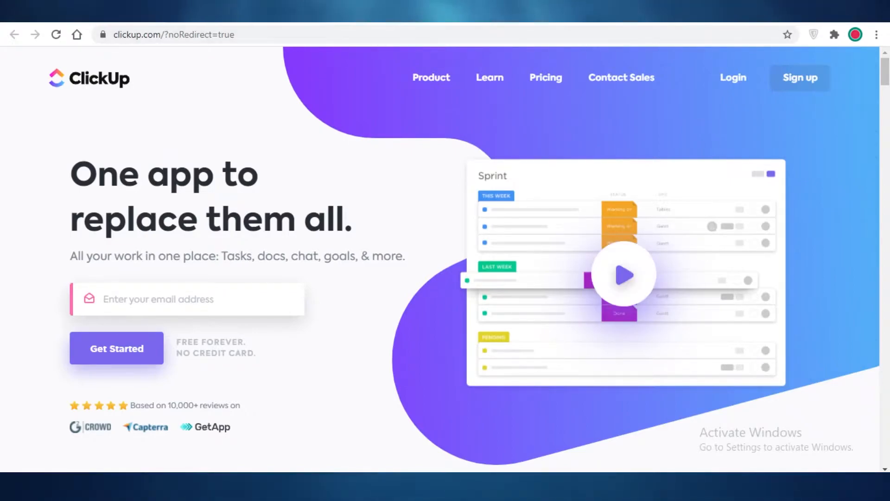
Open the free sign-up form on the ClickUp homepage and select its email field
{"action": "mouse_move", "coordinate": [460, 99]}
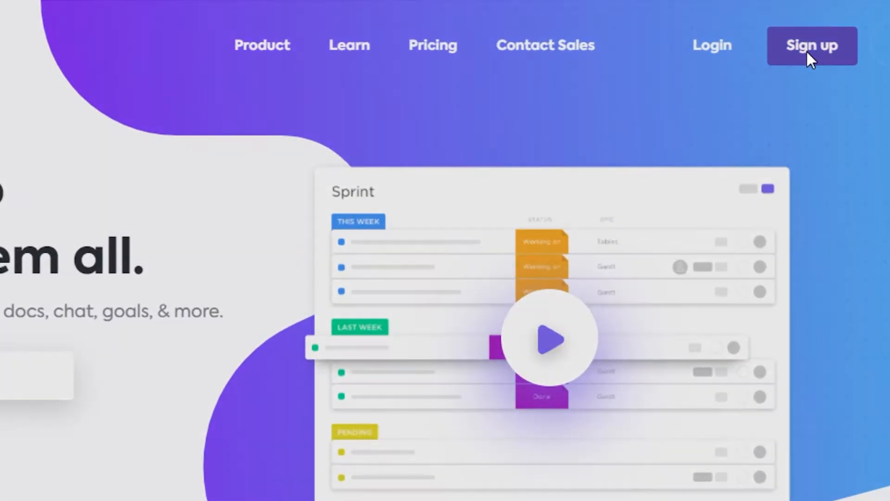
{"action": "left_click", "coordinate": [809, 60]}
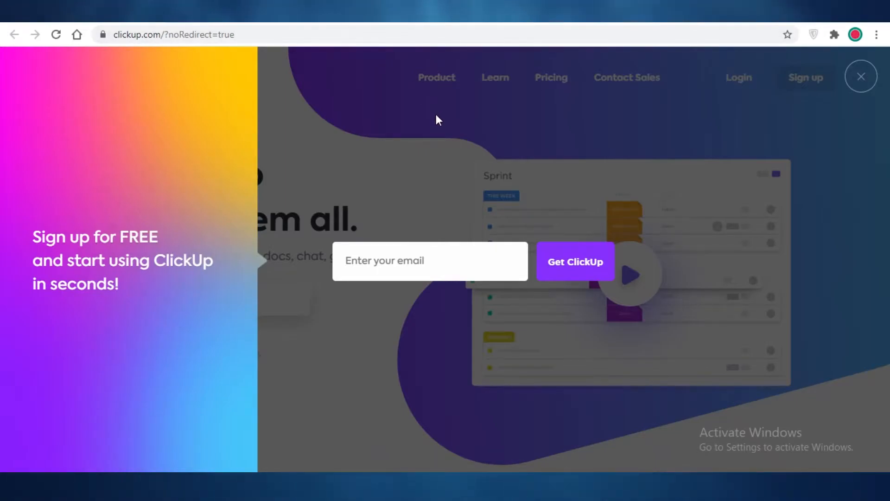
{"action": "left_click", "coordinate": [431, 260]}
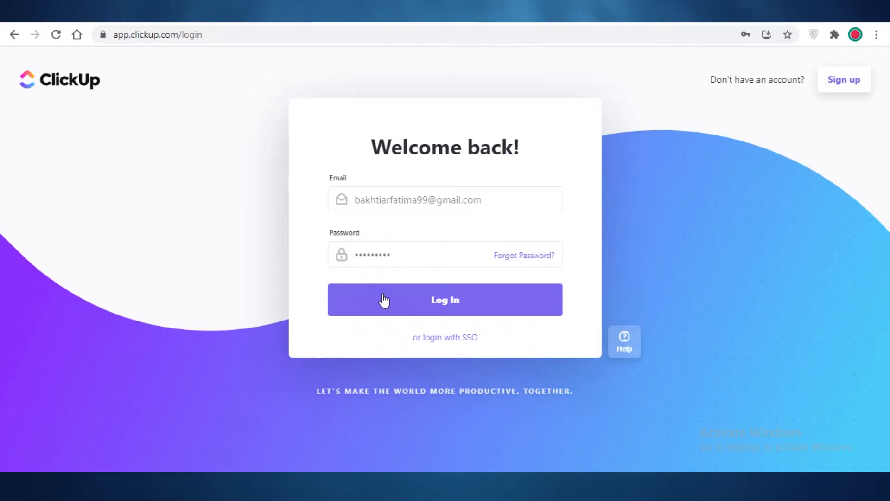
Log in with the prefilled account credentials and dismiss the Create new Space dialog
{"action": "left_click", "coordinate": [397, 311]}
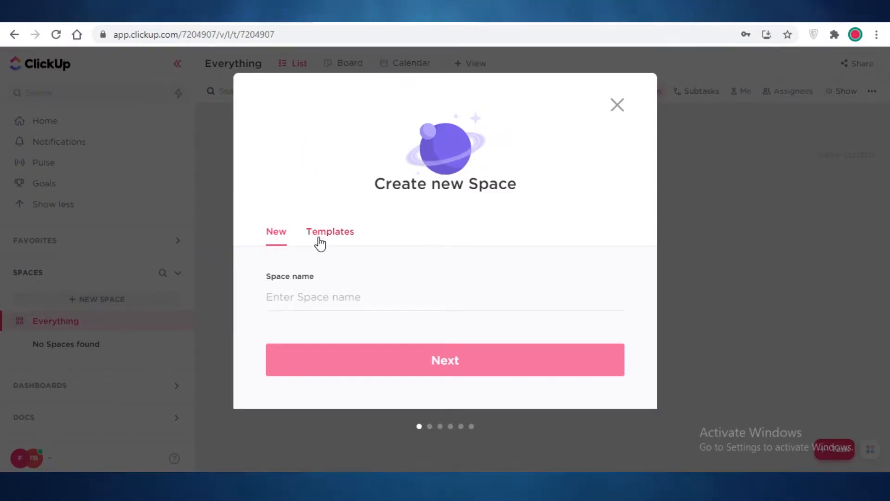
{"action": "left_click", "coordinate": [618, 105]}
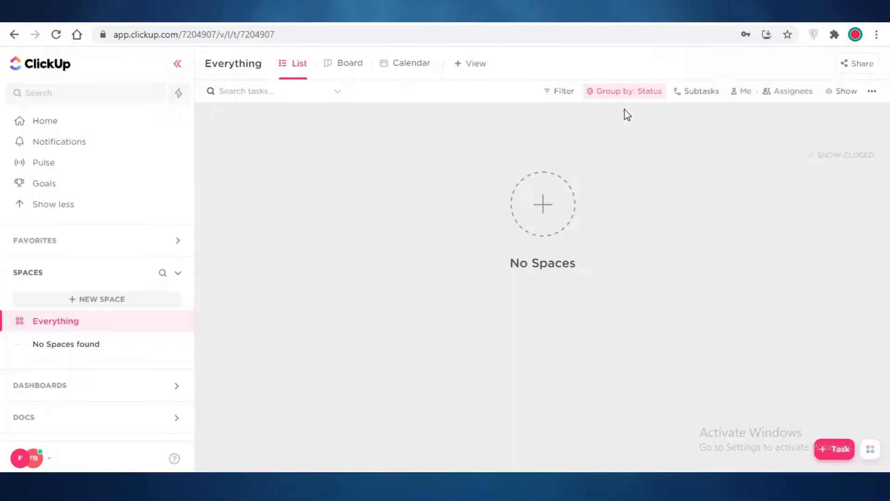
Open the Home page and examine the Favorites, Spaces, Dashboards and Docs sections of the sidebar
{"action": "left_click", "coordinate": [41, 124]}
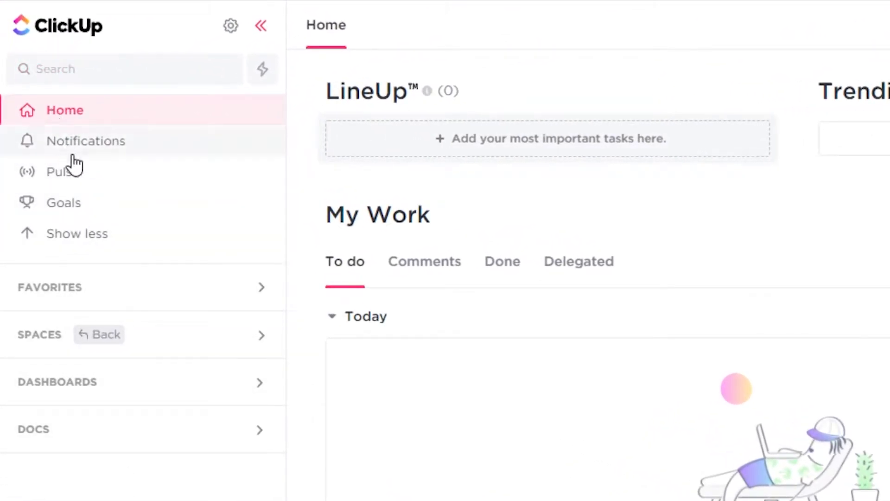
{"action": "left_click", "coordinate": [71, 302]}
{"action": "left_click", "coordinate": [71, 303]}
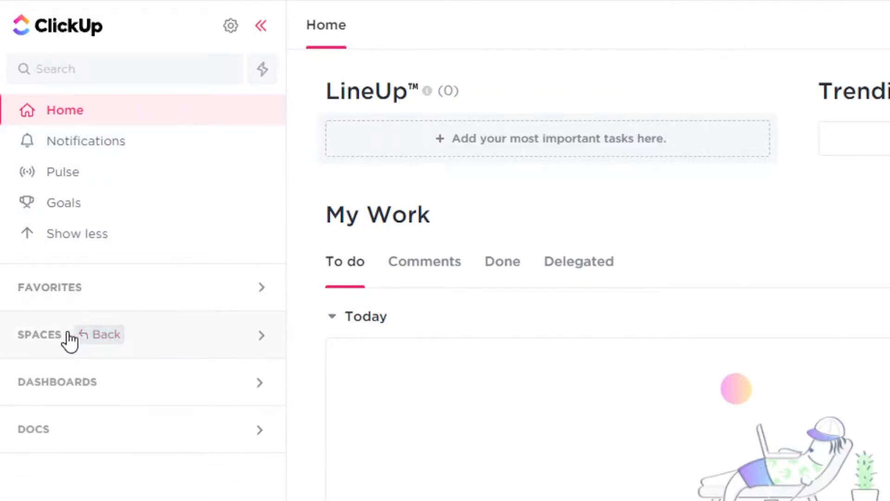
{"action": "left_click", "coordinate": [45, 342]}
{"action": "left_click", "coordinate": [45, 342]}
{"action": "left_click", "coordinate": [51, 388]}
{"action": "left_click", "coordinate": [51, 387]}
{"action": "left_click", "coordinate": [48, 420]}
{"action": "left_click", "coordinate": [48, 419]}
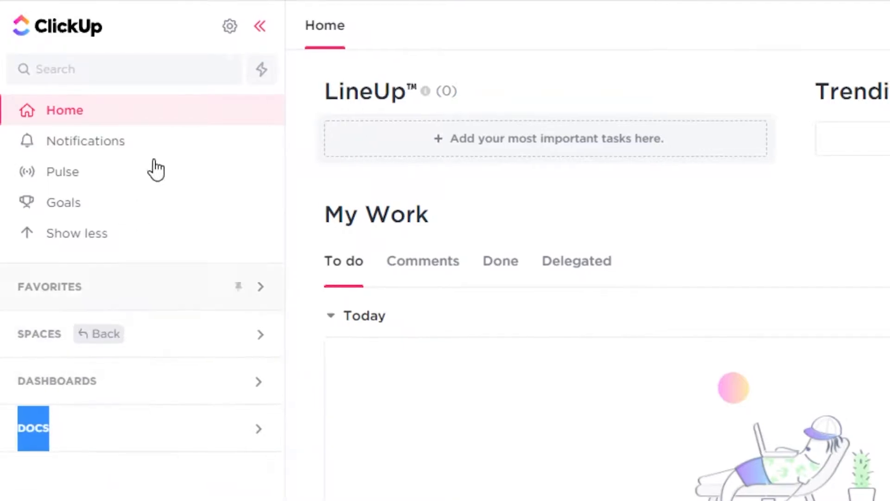
Look through the My Work area on the Home page, from Today down to Unscheduled
{"action": "scroll", "coordinate": [427, 220], "scroll_direction": "down", "scroll_amount": 2}
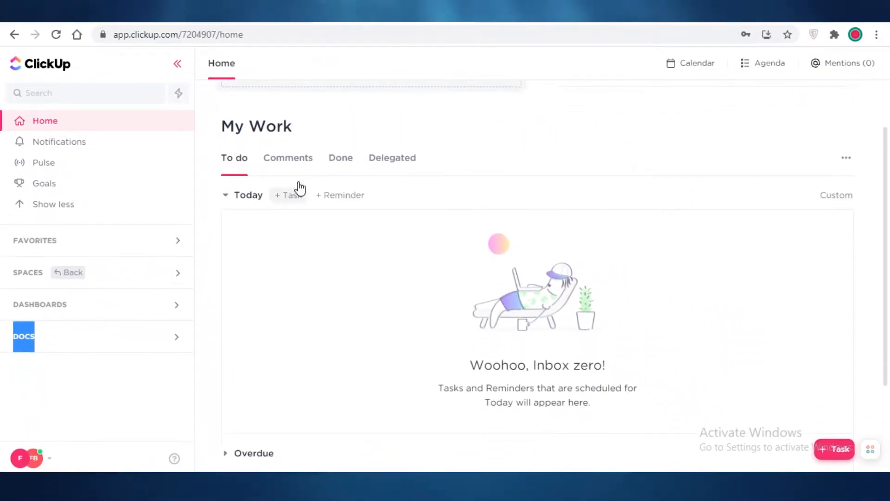
{"action": "scroll", "coordinate": [339, 209], "scroll_direction": "down", "scroll_amount": 3}
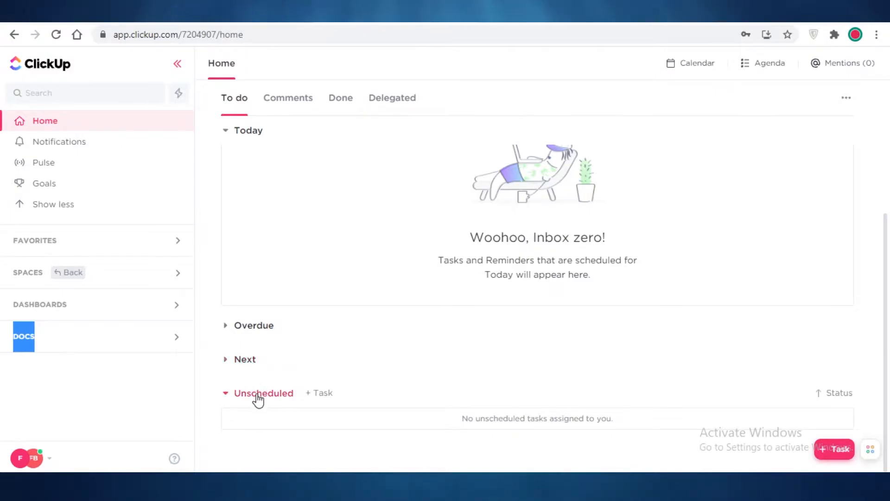
{"action": "scroll", "coordinate": [257, 401], "scroll_direction": "up", "scroll_amount": 3}
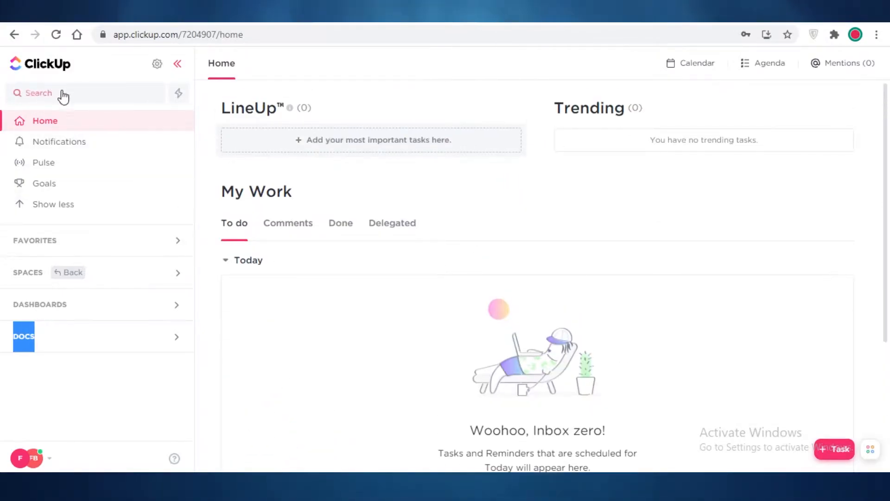
View the Notifications page, followed by the Pulse page with its chart of people online
{"action": "left_click", "coordinate": [65, 148]}
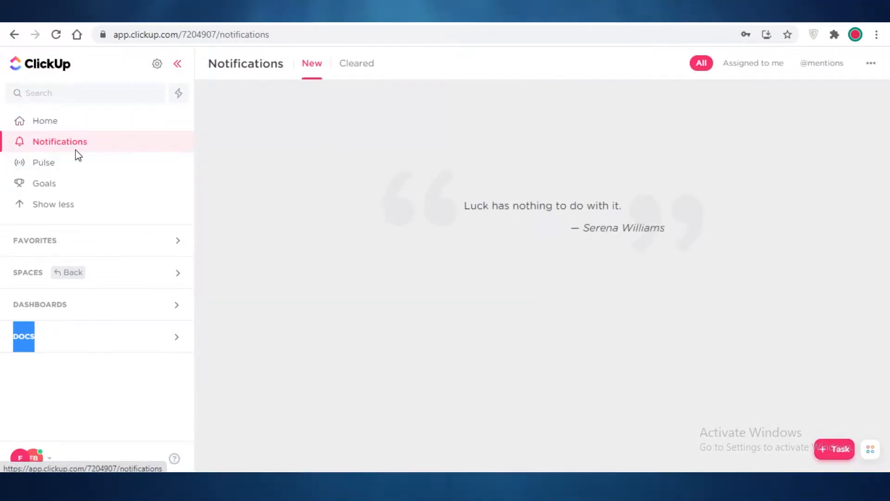
{"action": "left_click", "coordinate": [62, 163]}
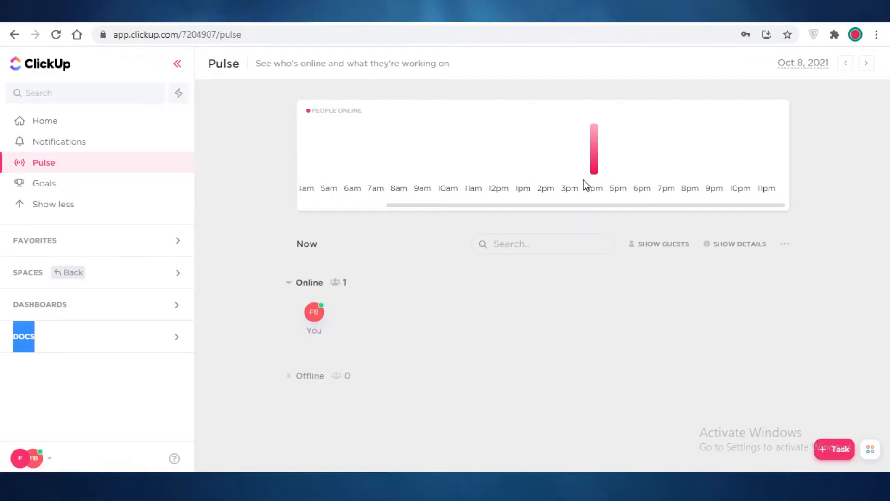
{"action": "mouse_move", "coordinate": [587, 159]}
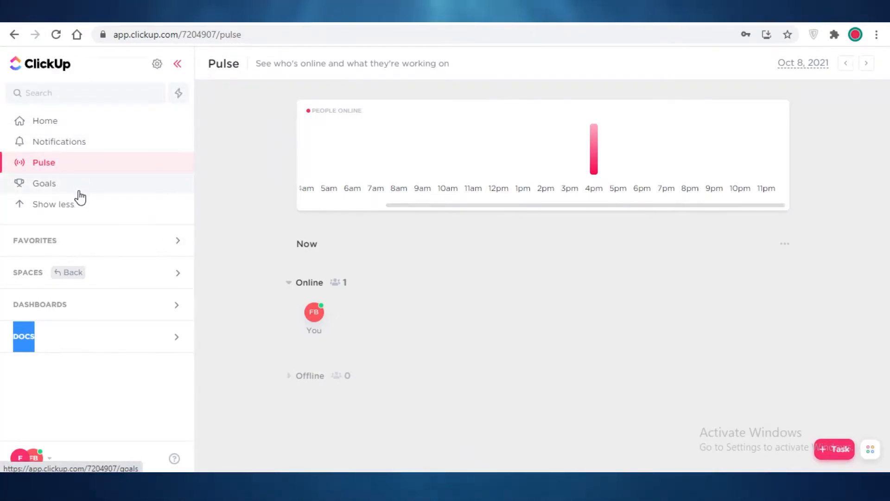
Open the Goals page and look over its introduction and goal-setting option
{"action": "left_click", "coordinate": [62, 185]}
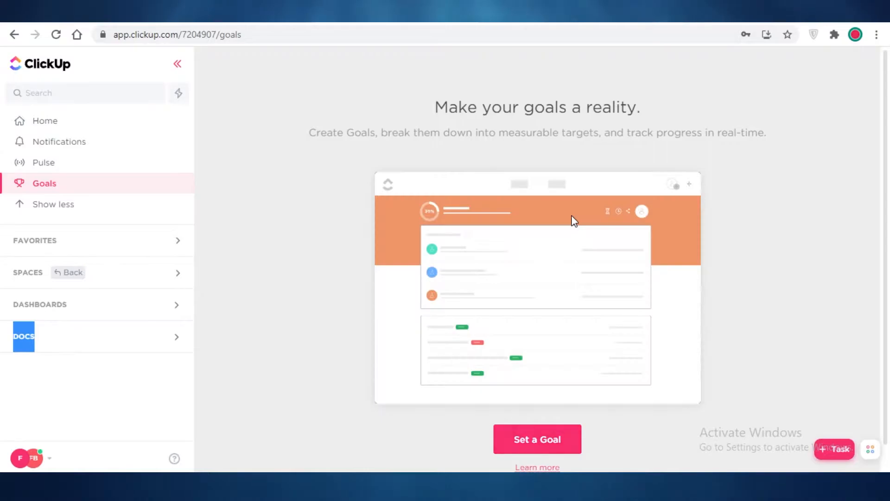
{"action": "scroll", "coordinate": [582, 133], "scroll_direction": "down", "scroll_amount": 1}
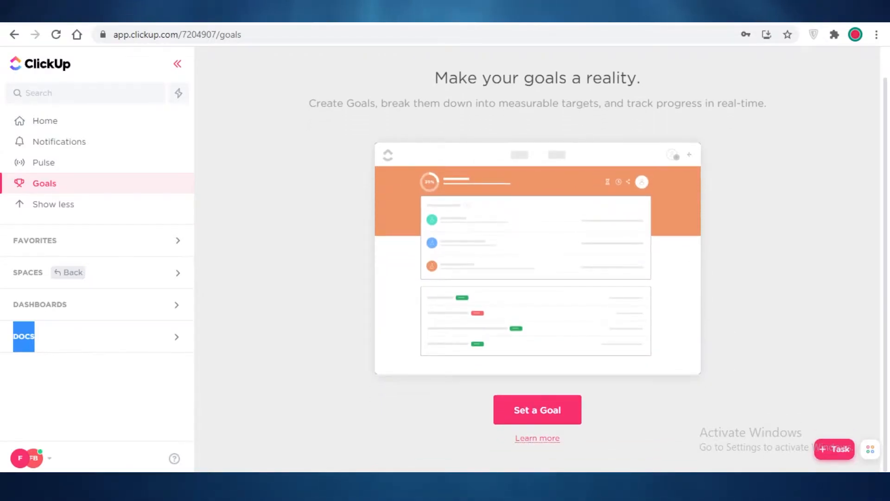
{"action": "left_click", "coordinate": [702, 430]}
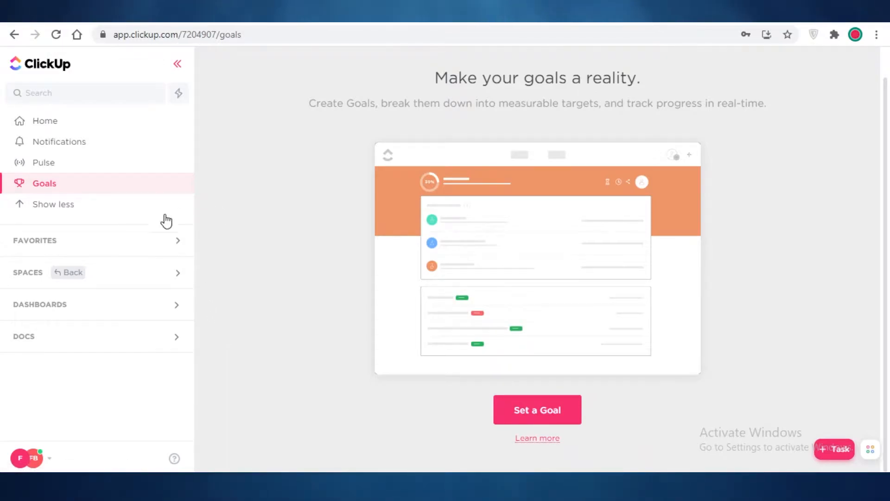
Expand the Spaces section and show the Everything view, dismissing the Create new Space dialog
{"action": "left_click", "coordinate": [177, 276]}
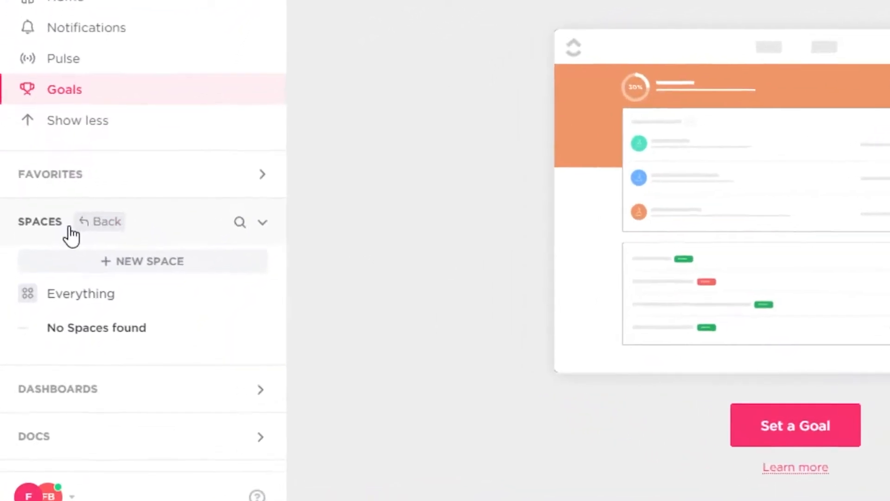
{"action": "left_click", "coordinate": [39, 223]}
{"action": "left_click", "coordinate": [39, 223]}
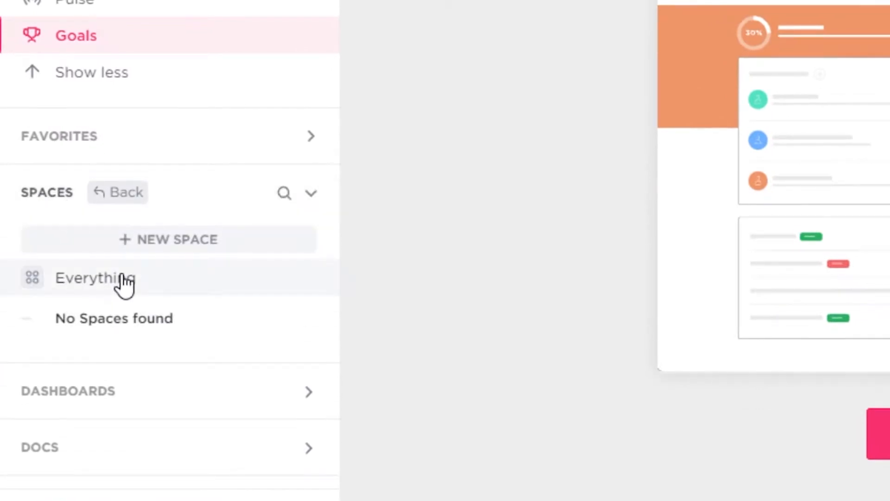
{"action": "left_click", "coordinate": [164, 237]}
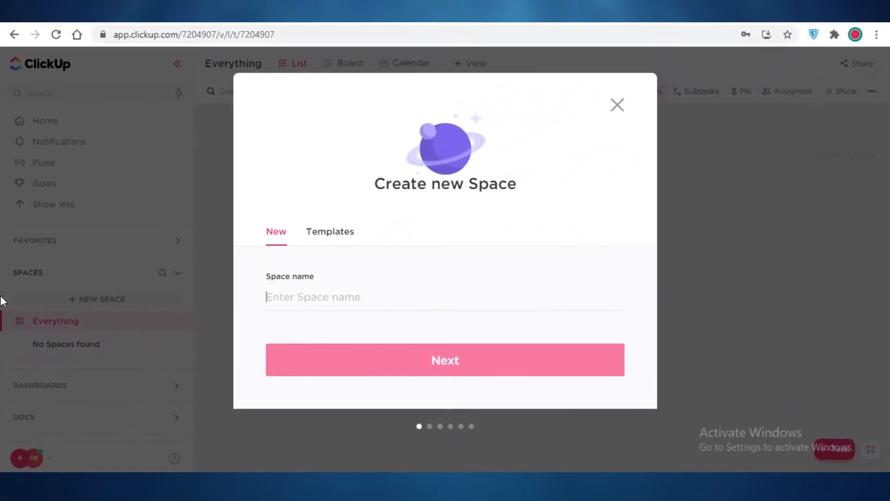
{"action": "left_click", "coordinate": [617, 105]}
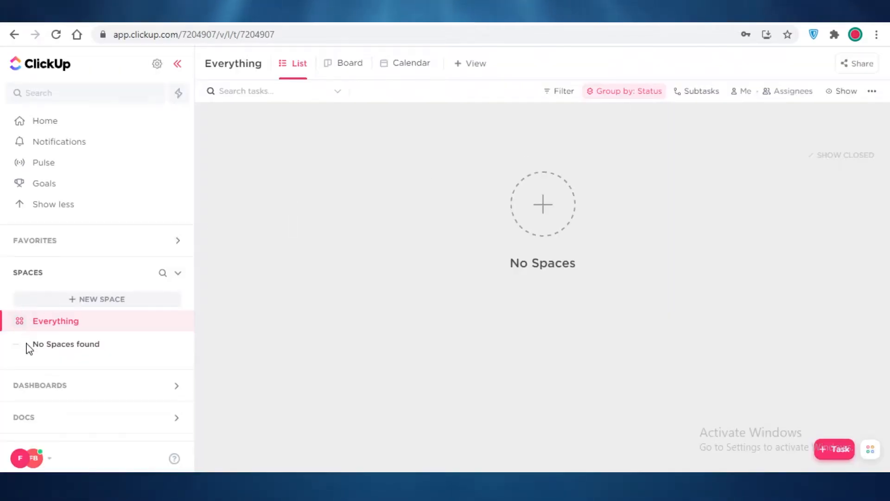
Start creating a new Space and switch to choosing from templates
{"action": "left_click", "coordinate": [89, 302]}
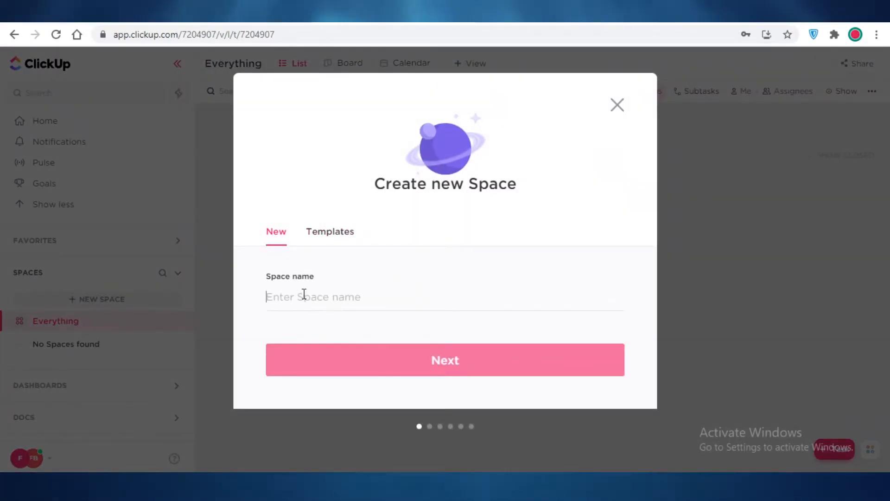
{"action": "left_click", "coordinate": [336, 230]}
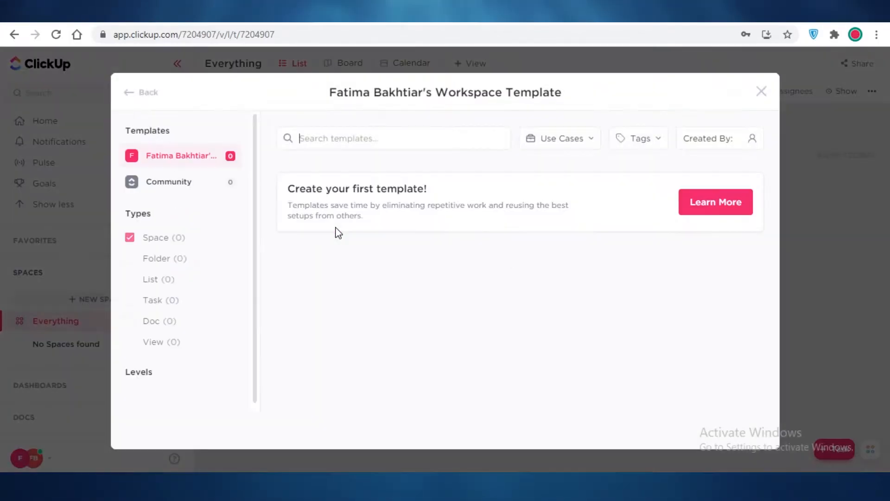
Examine the available Space templates by category, along with the type and level filters
{"action": "scroll", "coordinate": [249, 188], "scroll_direction": "down", "scroll_amount": 1}
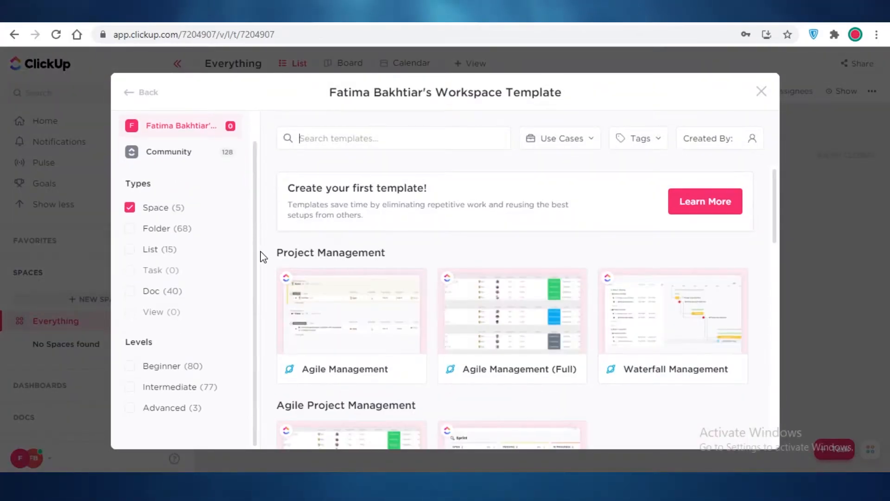
{"action": "scroll", "coordinate": [260, 254], "scroll_direction": "down", "scroll_amount": 2}
{"action": "scroll", "coordinate": [371, 253], "scroll_direction": "down", "scroll_amount": 10}
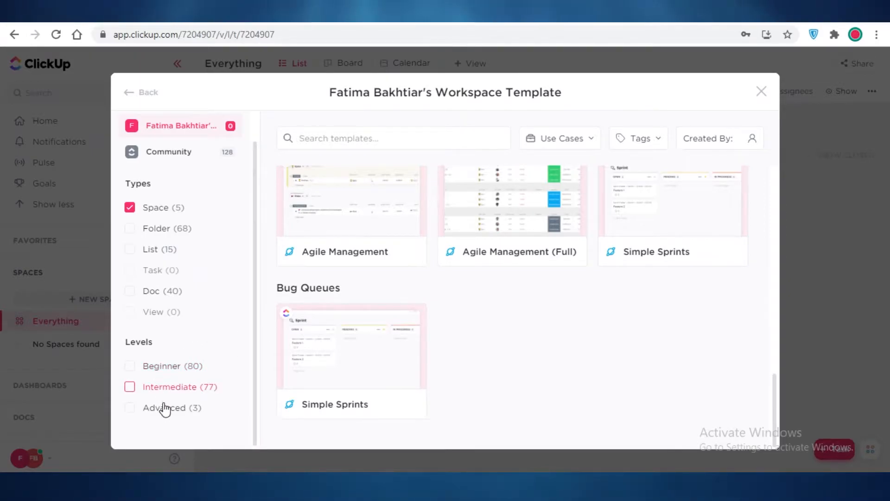
{"action": "scroll", "coordinate": [387, 221], "scroll_direction": "up", "scroll_amount": 3}
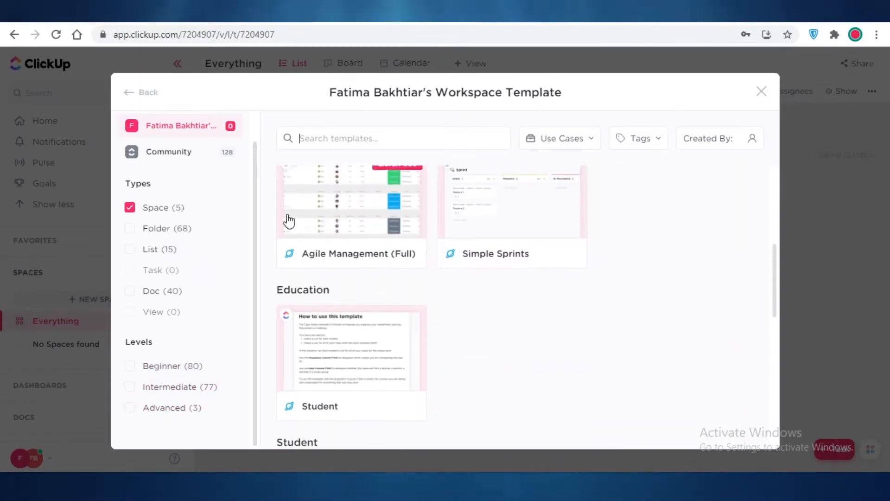
{"action": "scroll", "coordinate": [342, 242], "scroll_direction": "up", "scroll_amount": 4}
{"action": "scroll", "coordinate": [229, 183], "scroll_direction": "up", "scroll_amount": 1}
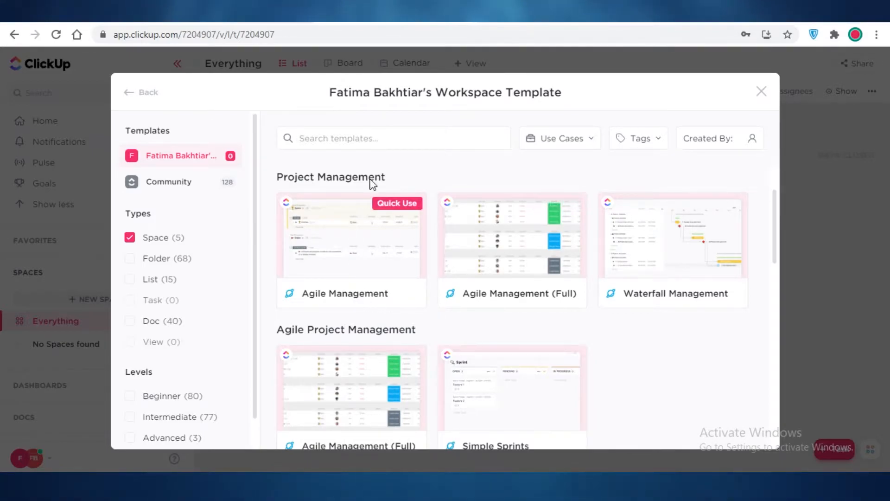
{"action": "scroll", "coordinate": [358, 252], "scroll_direction": "down", "scroll_amount": 4}
{"action": "scroll", "coordinate": [315, 311], "scroll_direction": "down", "scroll_amount": 3}
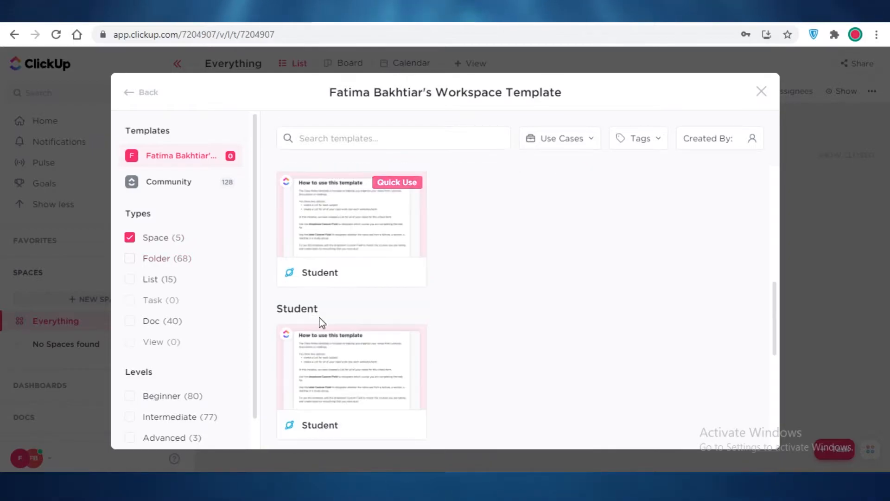
Filter the templates to the Intermediate level and browse the matching Space templates
{"action": "left_click", "coordinate": [170, 387]}
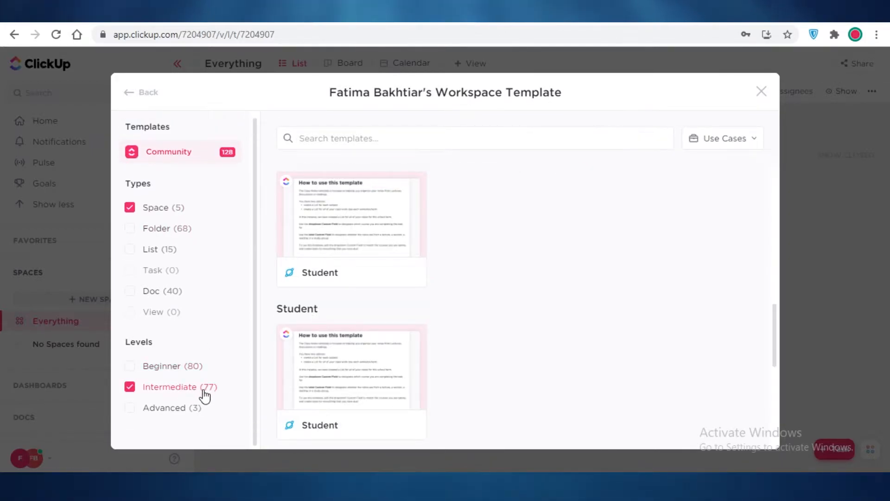
{"action": "scroll", "coordinate": [561, 332], "scroll_direction": "down", "scroll_amount": 3}
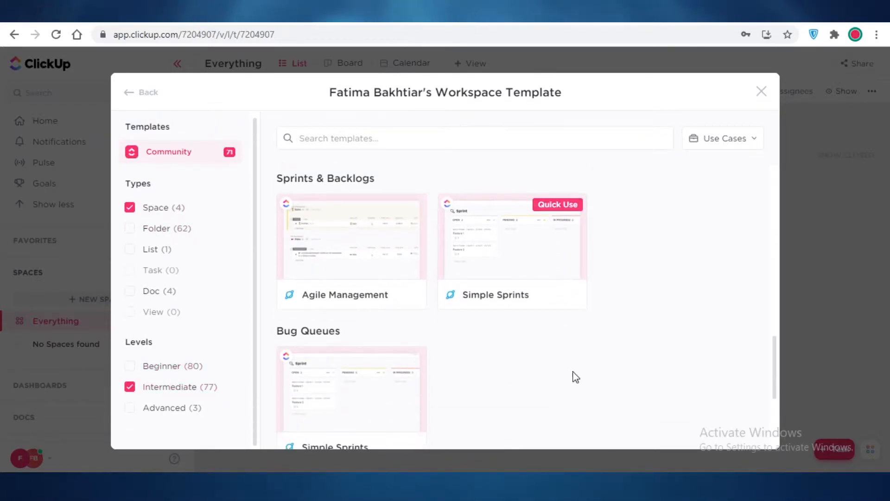
{"action": "scroll", "coordinate": [568, 374], "scroll_direction": "up", "scroll_amount": 5}
{"action": "scroll", "coordinate": [410, 328], "scroll_direction": "down", "scroll_amount": 4}
{"action": "scroll", "coordinate": [378, 290], "scroll_direction": "up", "scroll_amount": 4}
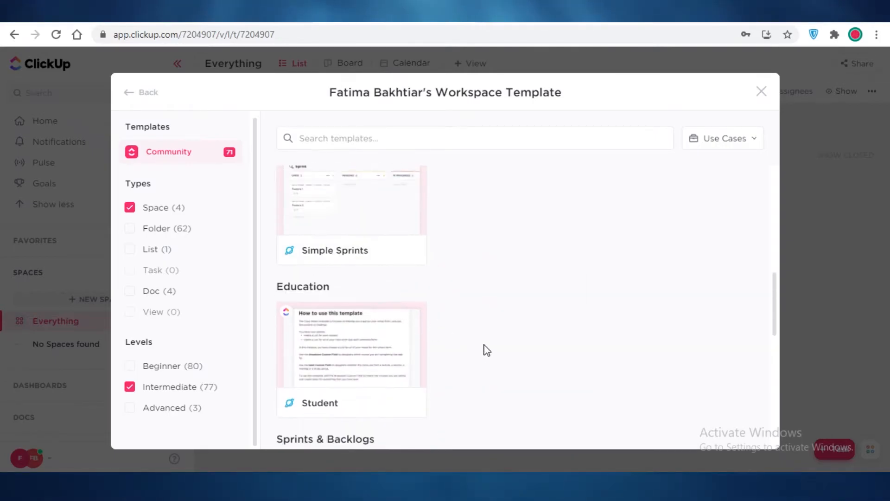
{"action": "scroll", "coordinate": [478, 359], "scroll_direction": "up", "scroll_amount": 5}
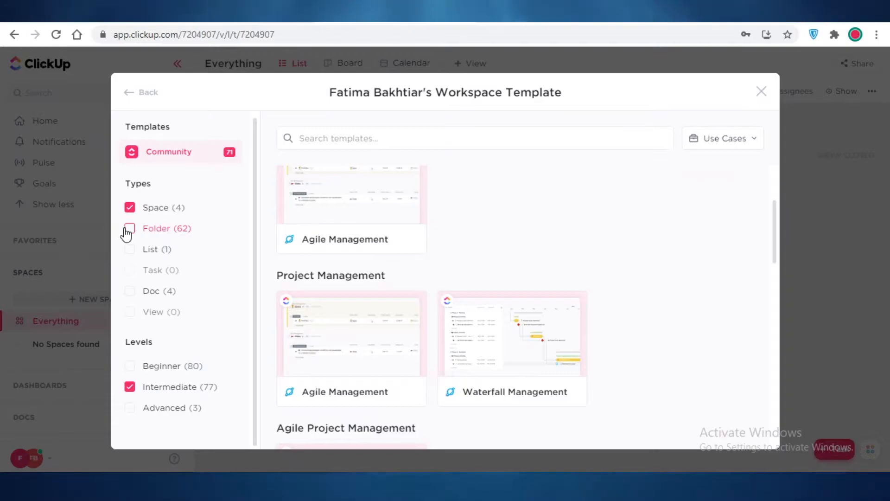
Include Folder templates in the filter and open the setup form for using the Getting Things Done template
{"action": "left_click", "coordinate": [130, 228]}
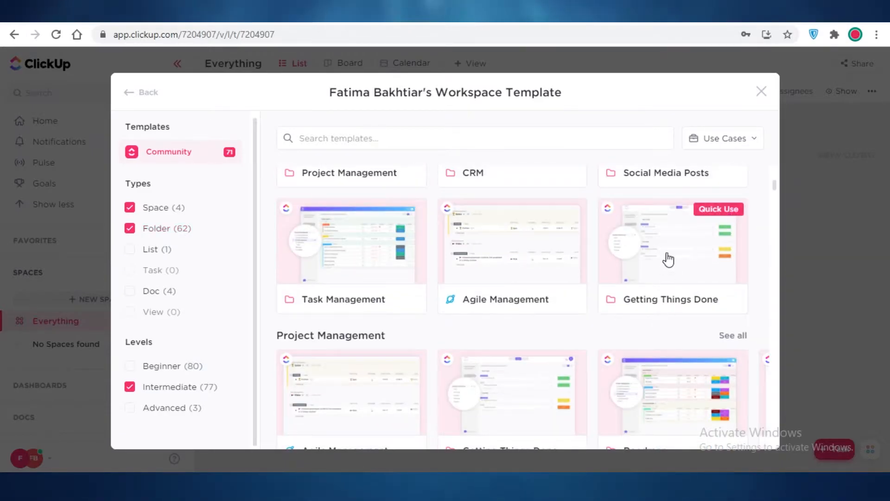
{"action": "left_click", "coordinate": [670, 258]}
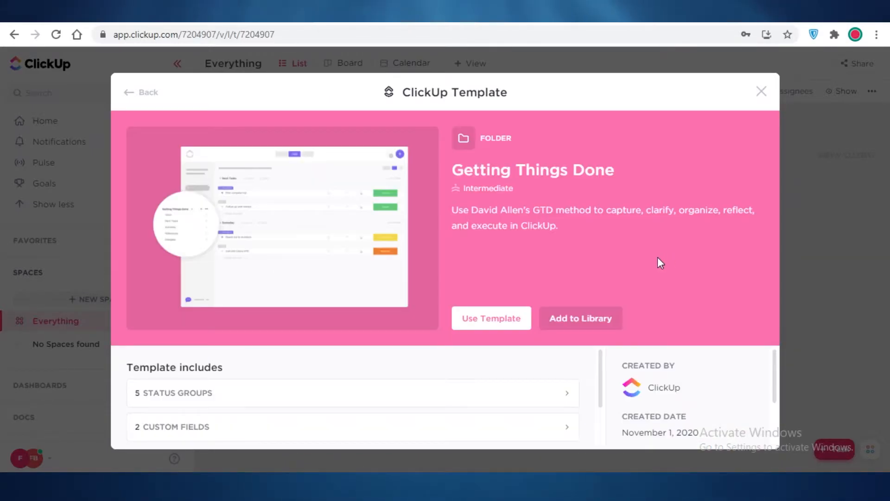
{"action": "left_click", "coordinate": [495, 320]}
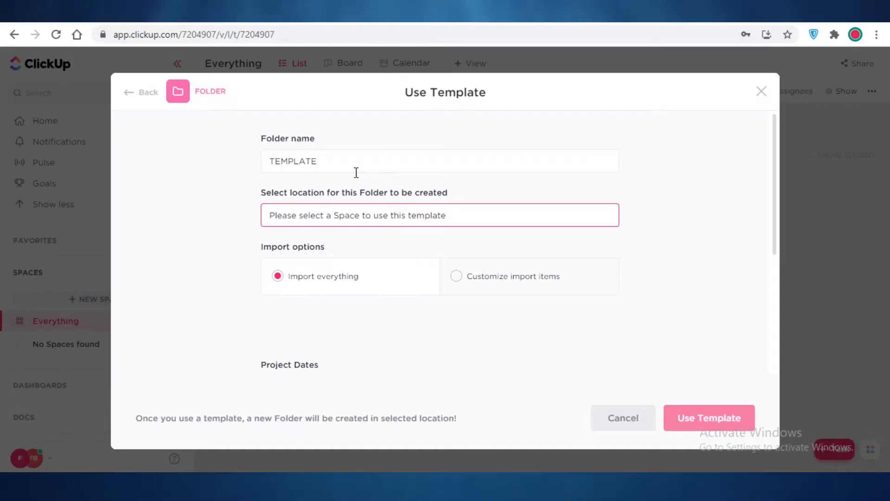
Try to find a location for the template folder by searching the Spaces for "ever"
{"action": "left_click", "coordinate": [383, 221]}
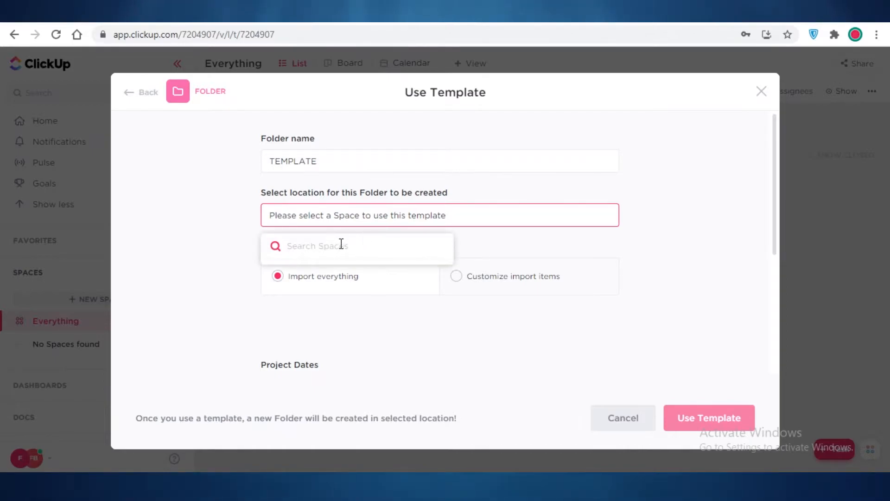
{"action": "type", "text": "ever"}
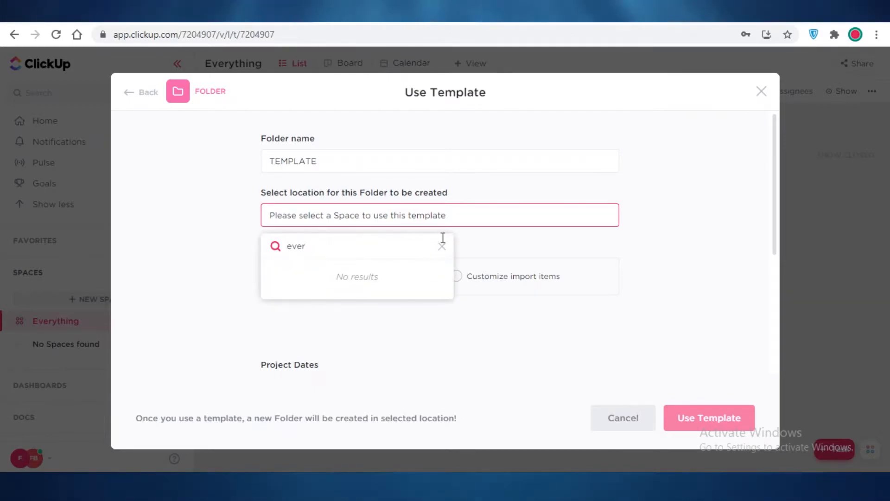
{"action": "left_click", "coordinate": [440, 245]}
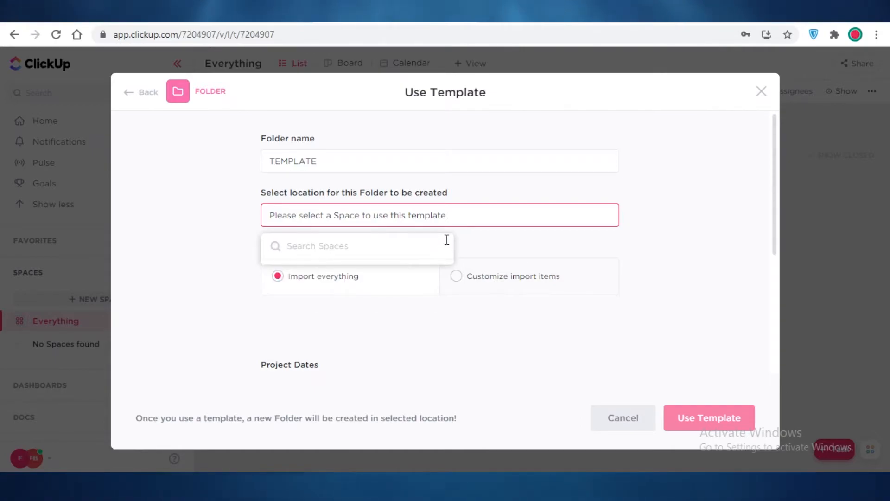
{"action": "left_click", "coordinate": [555, 224]}
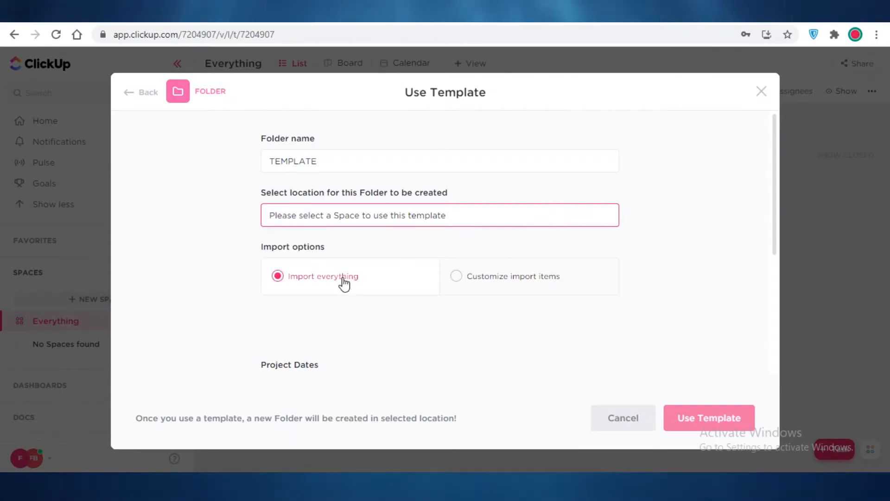
Examine the template's customizable import items, then return to Import everything and review the project date and archived task options
{"action": "left_click", "coordinate": [501, 278]}
{"action": "scroll", "coordinate": [498, 276], "scroll_direction": "down", "scroll_amount": 5}
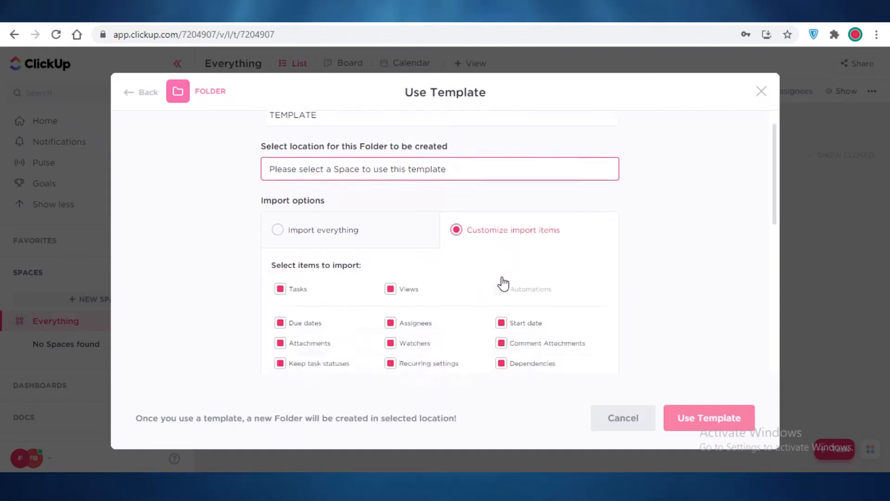
{"action": "scroll", "coordinate": [414, 236], "scroll_direction": "up", "scroll_amount": 3}
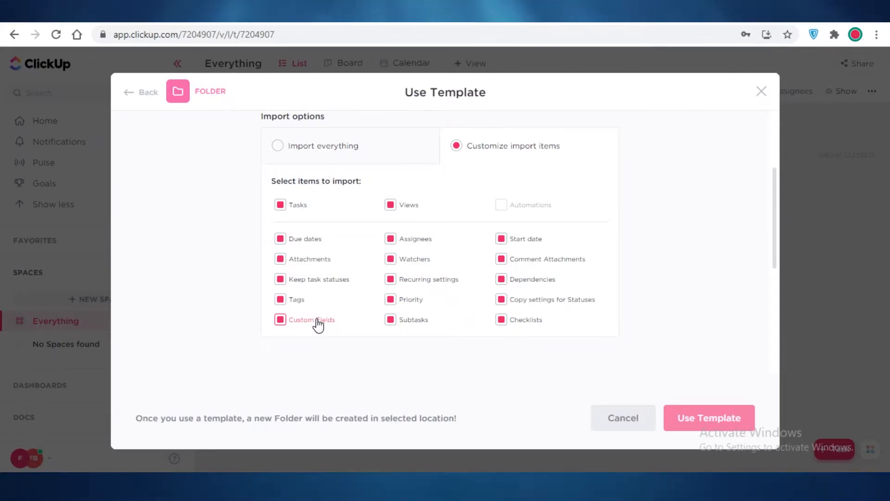
{"action": "scroll", "coordinate": [313, 246], "scroll_direction": "up", "scroll_amount": 2}
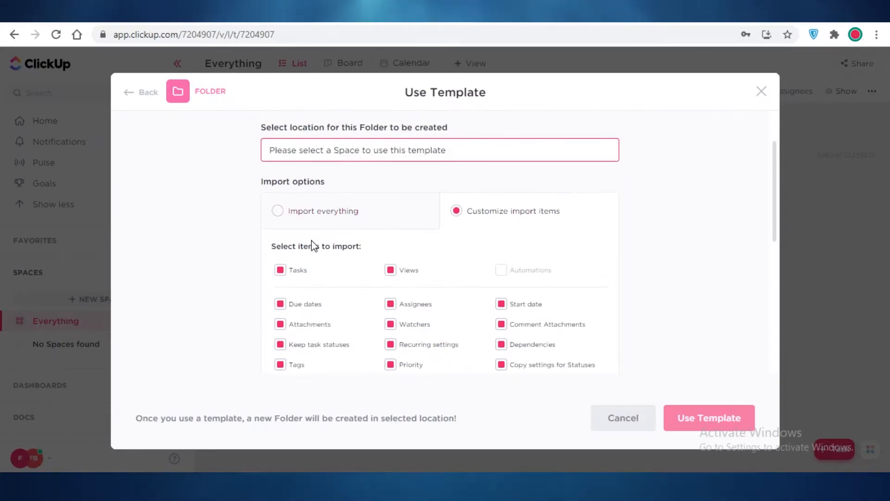
{"action": "left_click", "coordinate": [315, 216]}
{"action": "scroll", "coordinate": [330, 290], "scroll_direction": "down", "scroll_amount": 3}
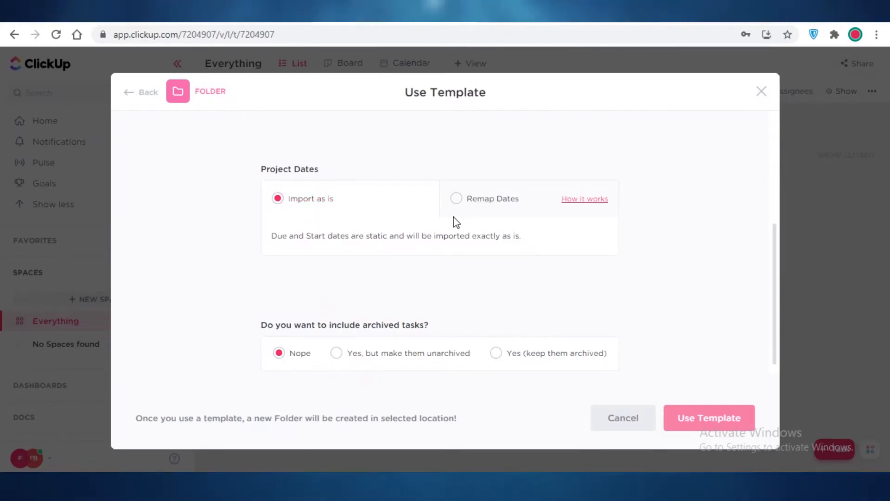
{"action": "scroll", "coordinate": [374, 318], "scroll_direction": "down", "scroll_amount": 1}
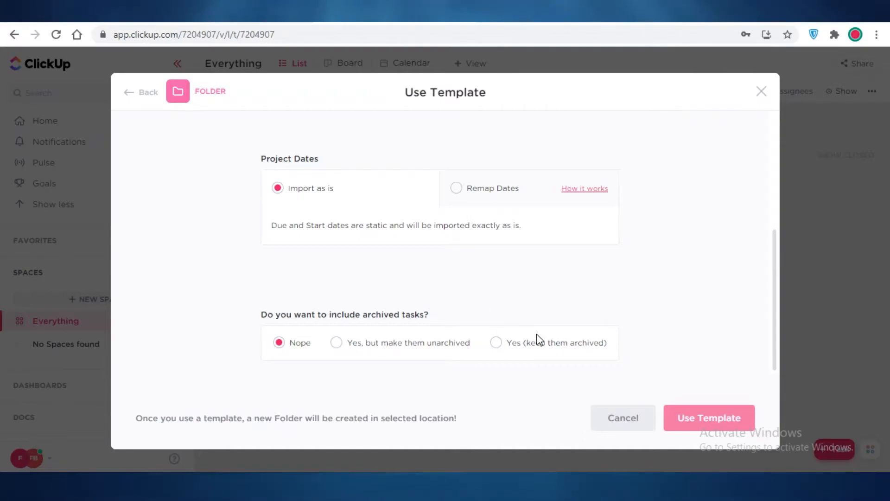
Try to apply the template, recheck its location choices, and close the setup form
{"action": "left_click", "coordinate": [682, 418]}
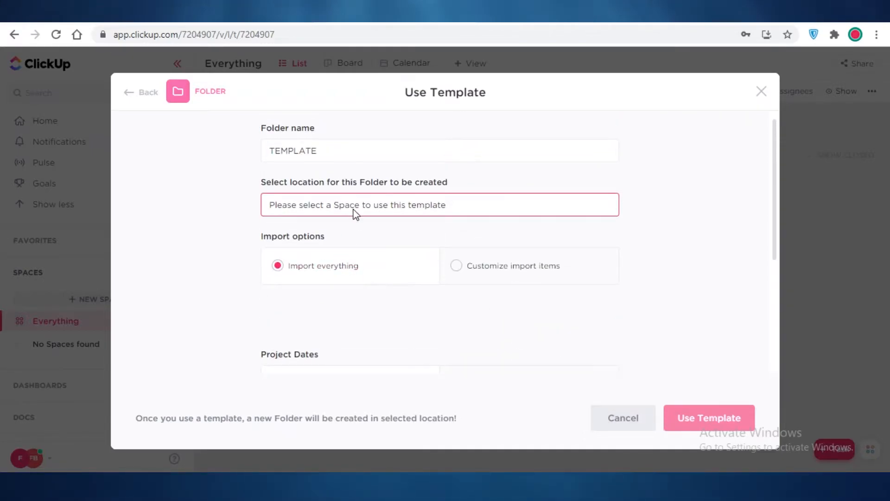
{"action": "left_click", "coordinate": [355, 213]}
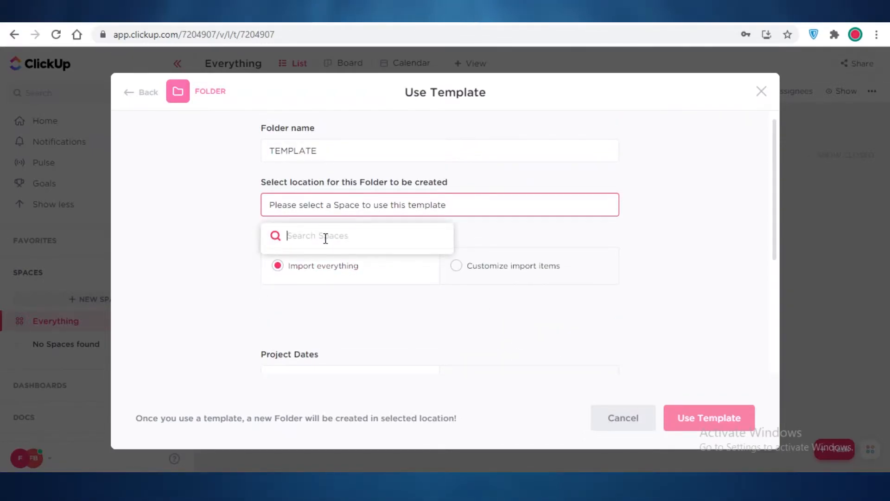
{"action": "left_click", "coordinate": [760, 90]}
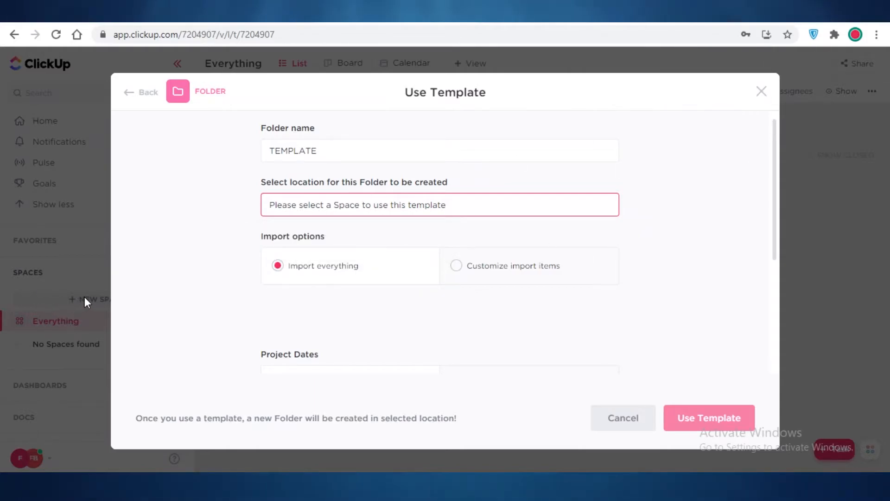
Start a new Space named 1 and give it a red color with an eye avatar
{"action": "left_click", "coordinate": [108, 296]}
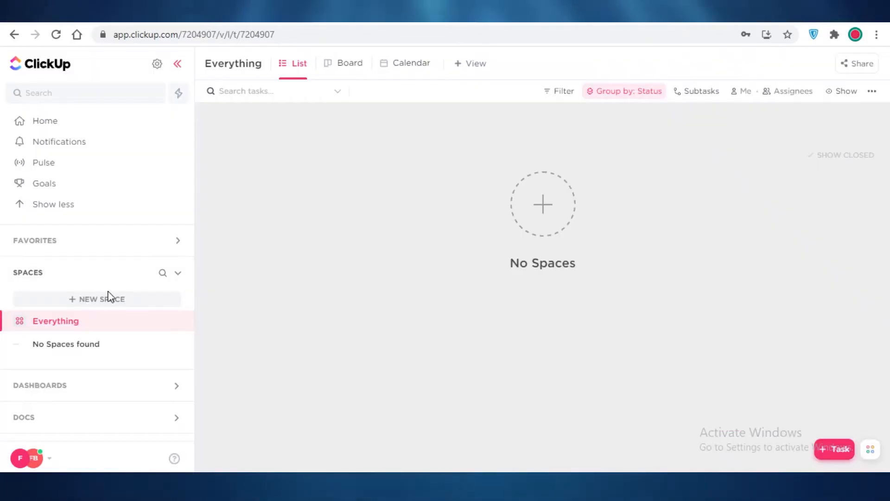
{"action": "left_click", "coordinate": [108, 299]}
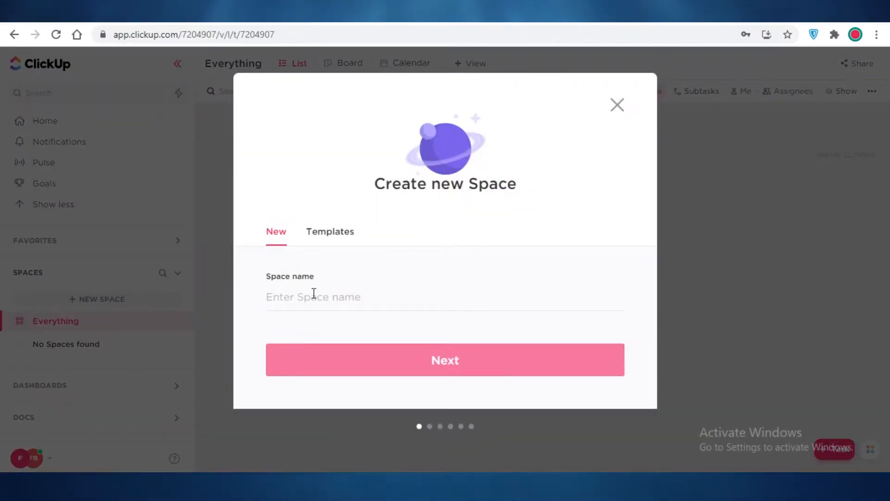
{"action": "type", "text": "A"}
{"action": "type", "text": "1"}
{"action": "key", "text": "Return"}
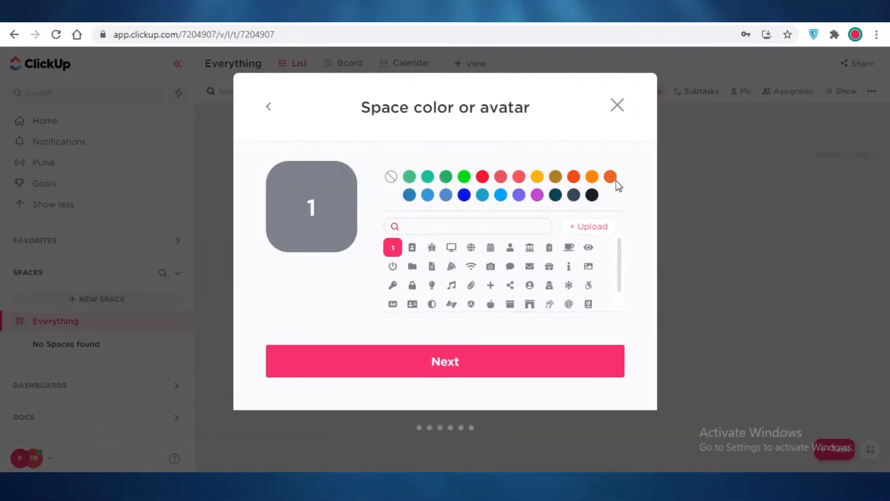
{"action": "left_click", "coordinate": [483, 178]}
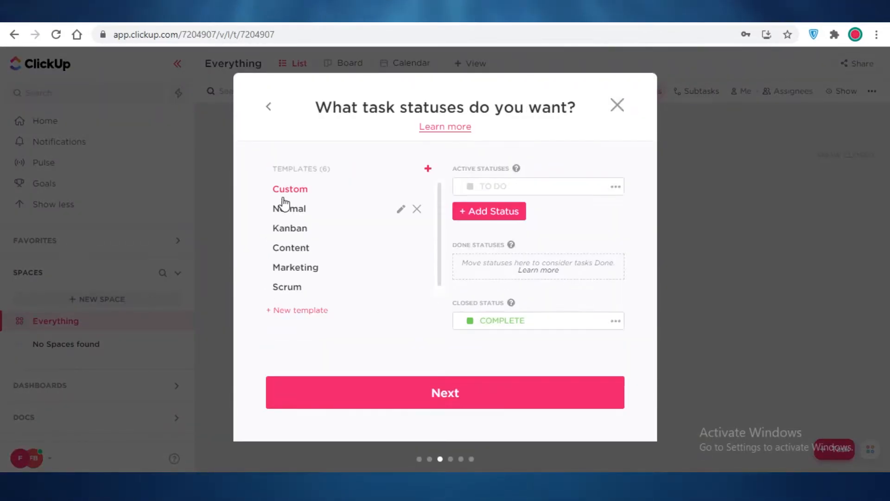
Choose the Kanban status template for the new Space's tasks
{"action": "left_click", "coordinate": [296, 209]}
{"action": "left_click", "coordinate": [286, 248]}
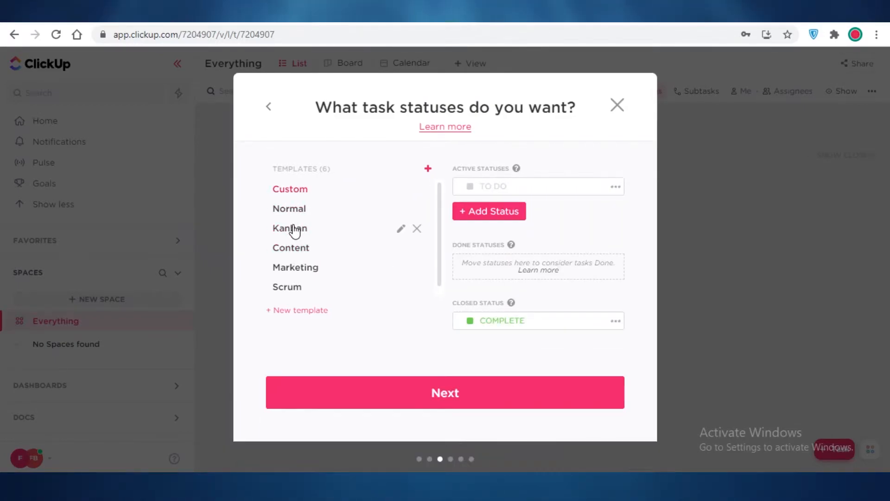
{"action": "left_click", "coordinate": [295, 230]}
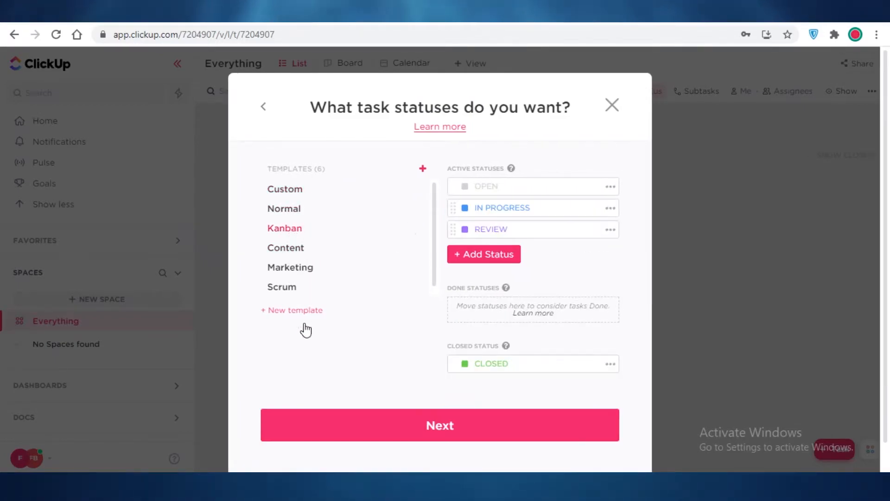
{"action": "left_click", "coordinate": [355, 437]}
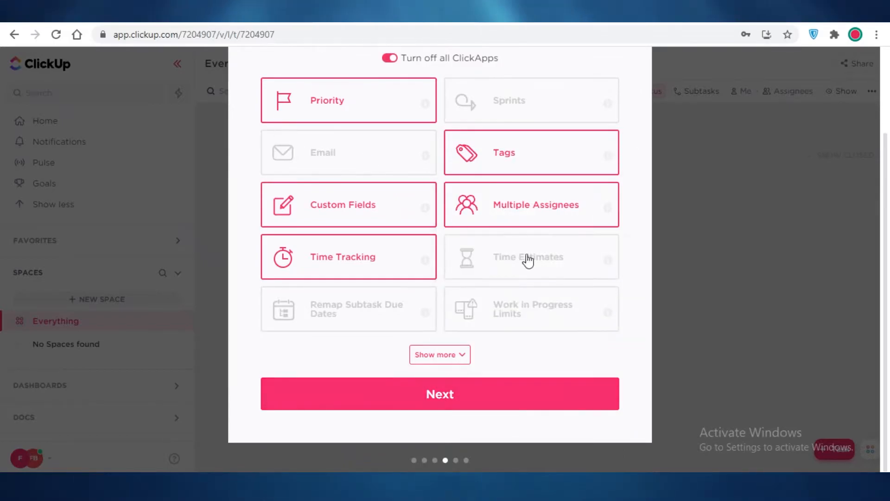
Keep the default ClickApps and view settings and create the Space
{"action": "left_click", "coordinate": [447, 393]}
{"action": "left_click", "coordinate": [472, 398]}
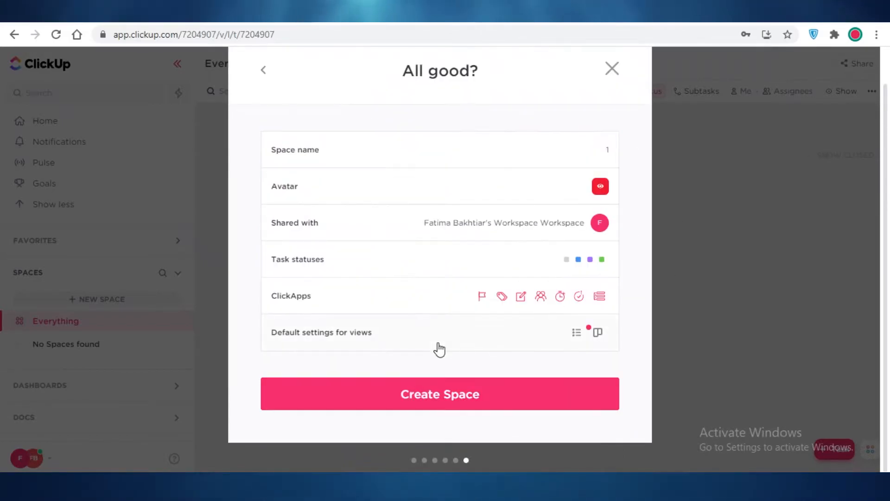
{"action": "left_click", "coordinate": [423, 393]}
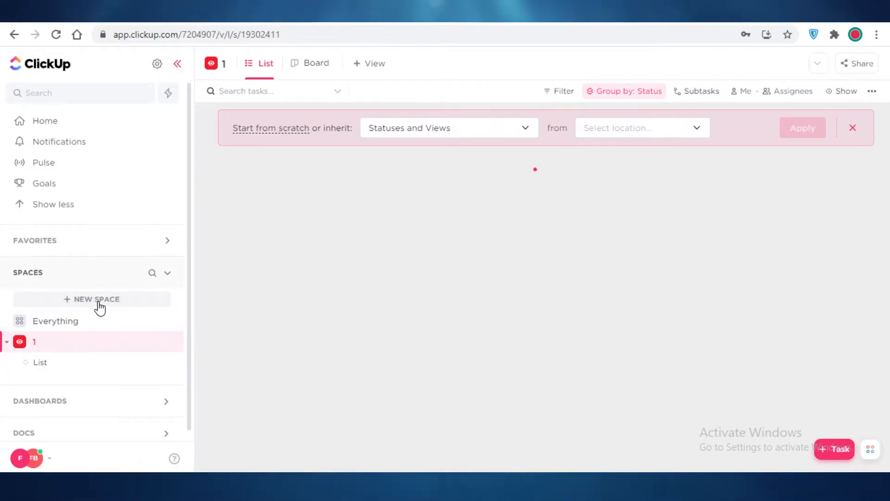
Start another Space from templates, search for "getting things", and open the Getting Things Done template
{"action": "left_click", "coordinate": [153, 300]}
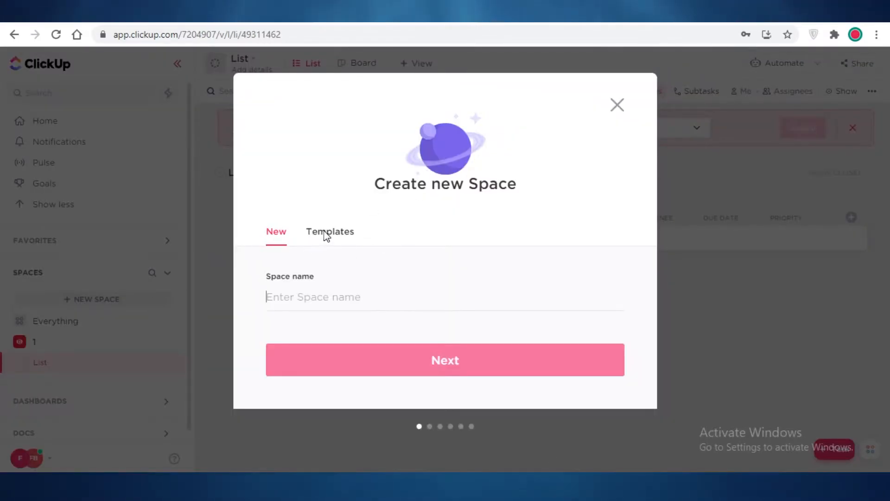
{"action": "left_click", "coordinate": [328, 232]}
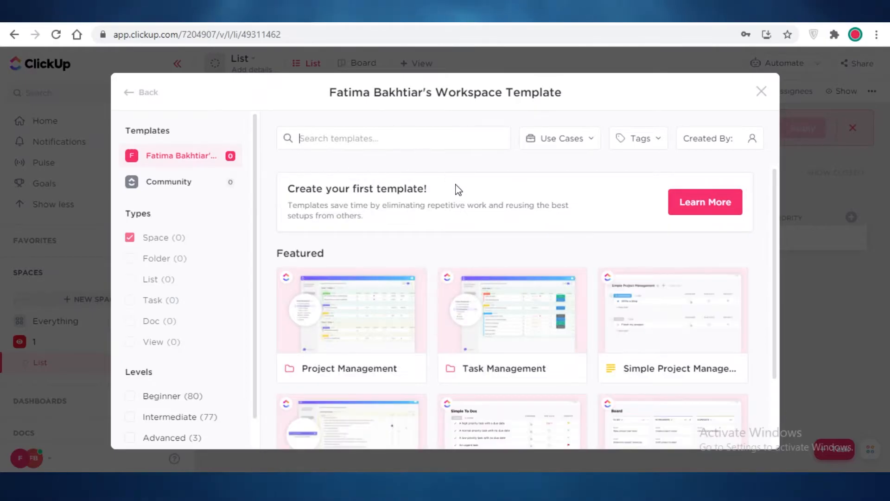
{"action": "left_click", "coordinate": [397, 139]}
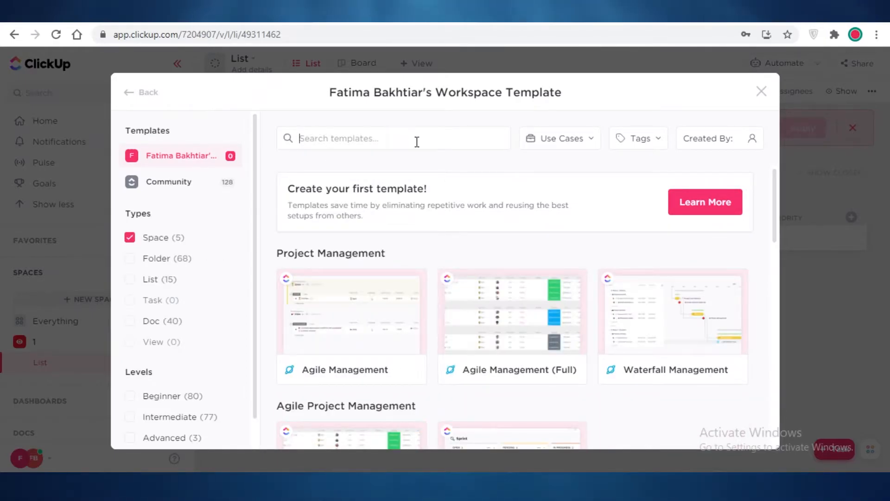
{"action": "type", "text": "getting thing"}
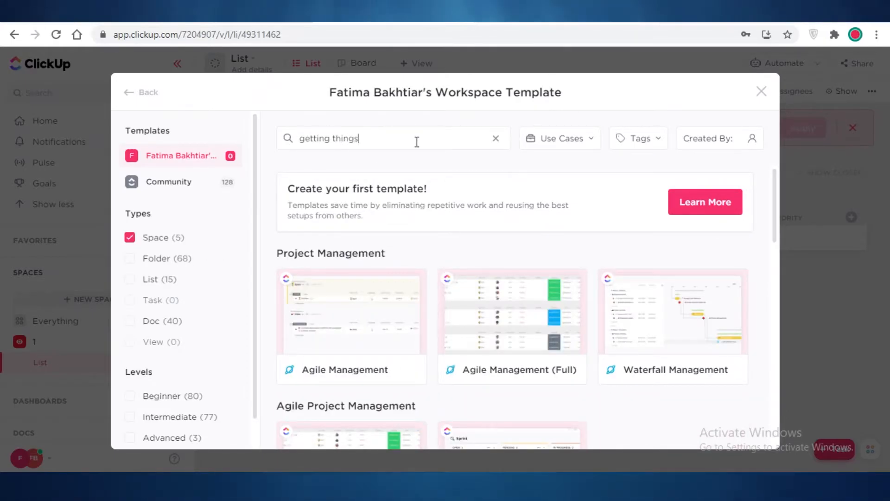
{"action": "type", "text": "s"}
{"action": "left_click", "coordinate": [347, 298]}
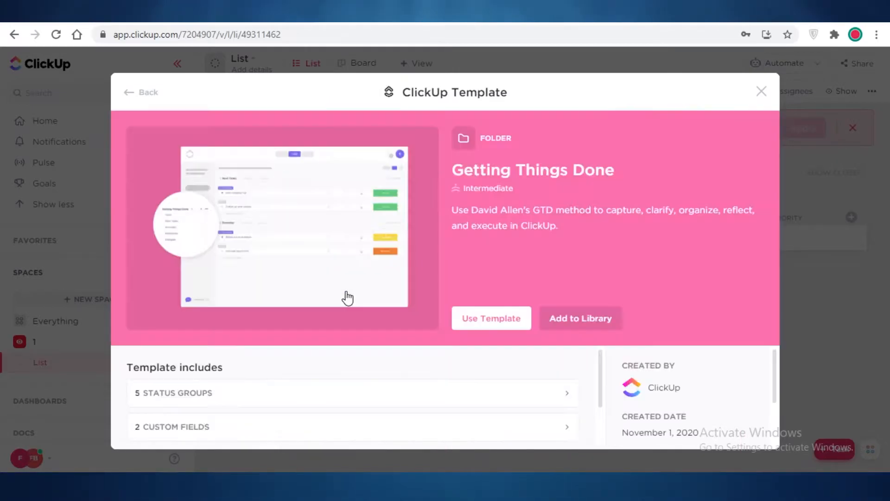
Use the Getting Things Done template with Space 1 as the folder's location and everything imported
{"action": "left_click", "coordinate": [530, 323]}
{"action": "scroll", "coordinate": [577, 335], "scroll_direction": "down", "scroll_amount": 3}
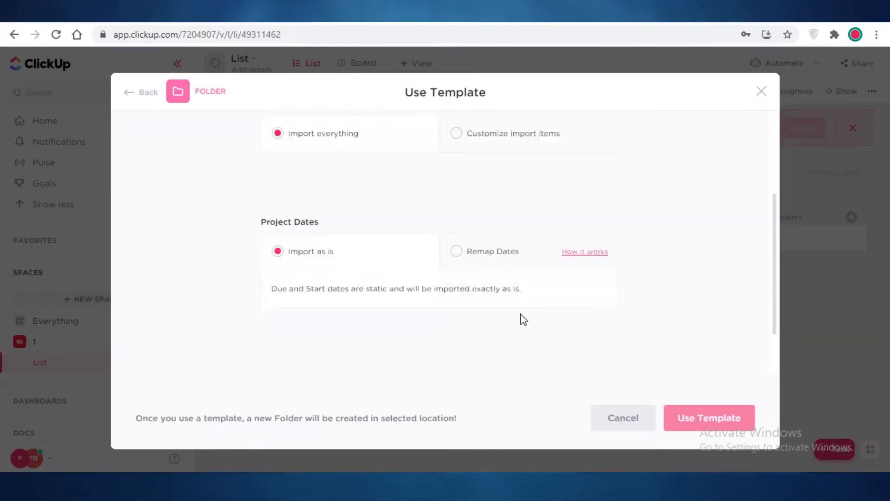
{"action": "scroll", "coordinate": [521, 318], "scroll_direction": "up", "scroll_amount": 3}
{"action": "left_click", "coordinate": [365, 222]}
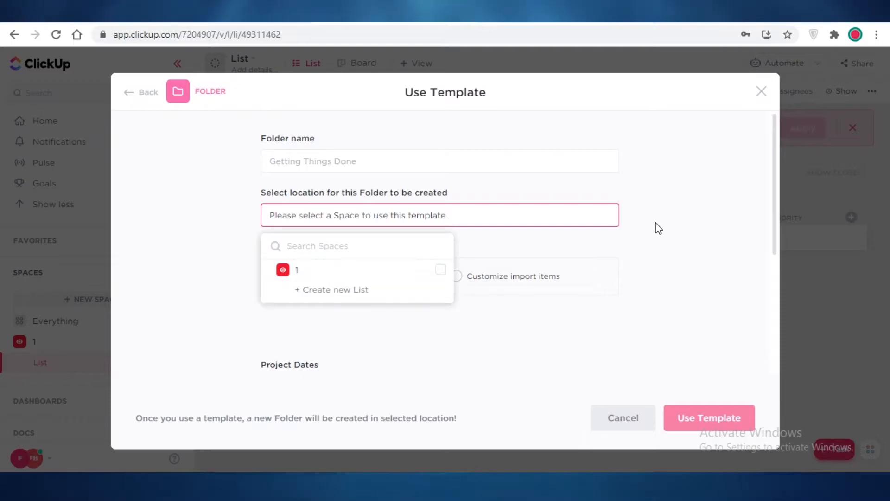
{"action": "left_click", "coordinate": [301, 279]}
{"action": "scroll", "coordinate": [695, 408], "scroll_direction": "down", "scroll_amount": 4}
{"action": "left_click", "coordinate": [700, 417]}
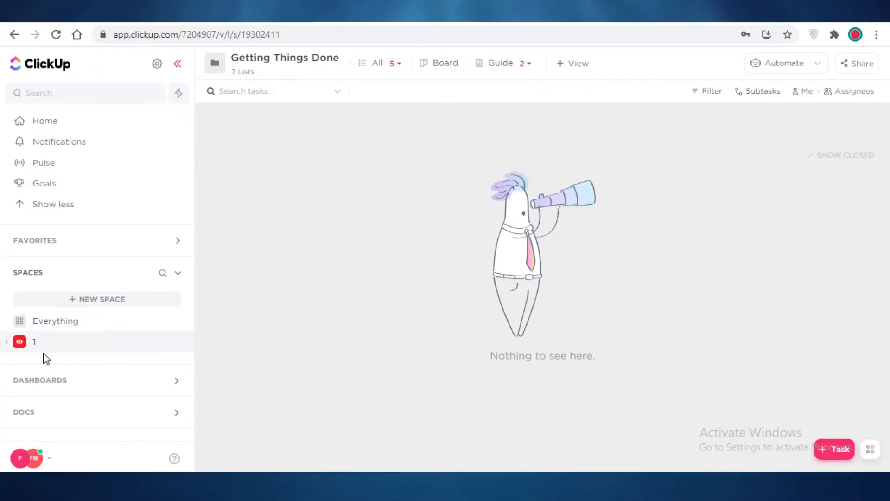
Examine the Getting Things Done folder's lists in Space 1, opening Next Actions and Waiting On/Delegated
{"action": "scroll", "coordinate": [90, 366], "scroll_direction": "down", "scroll_amount": 3}
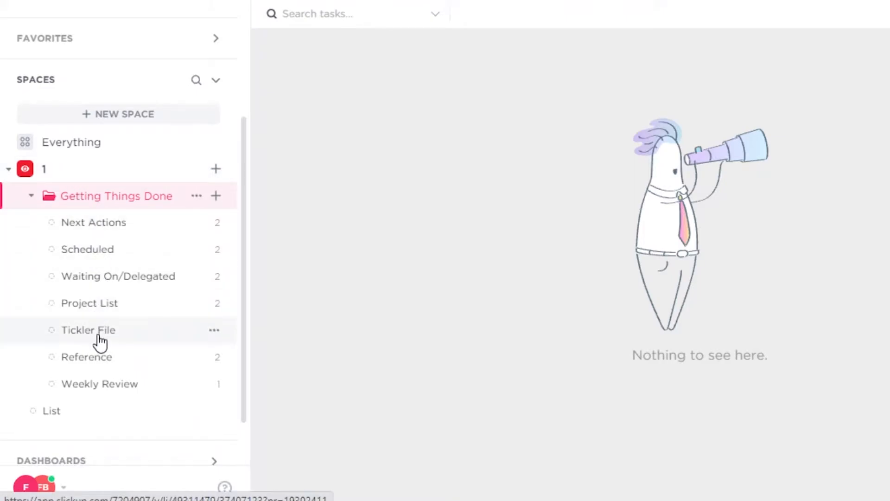
{"action": "left_click", "coordinate": [93, 226]}
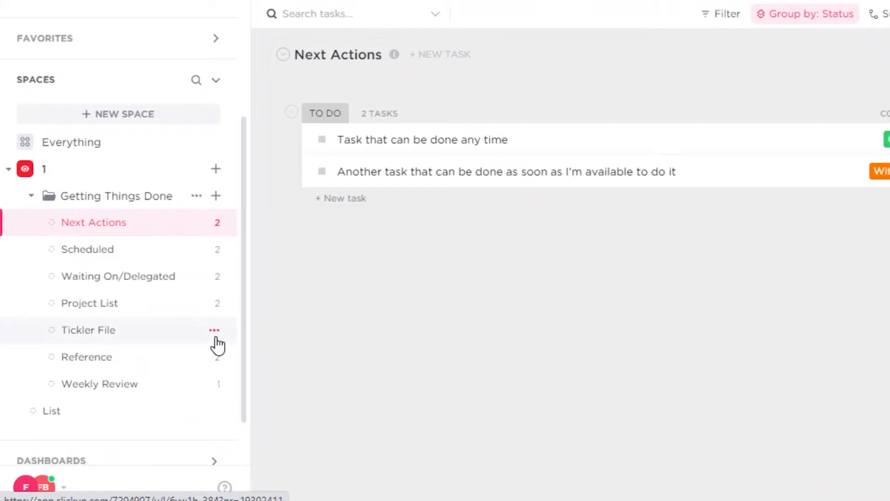
{"action": "left_click", "coordinate": [116, 275]}
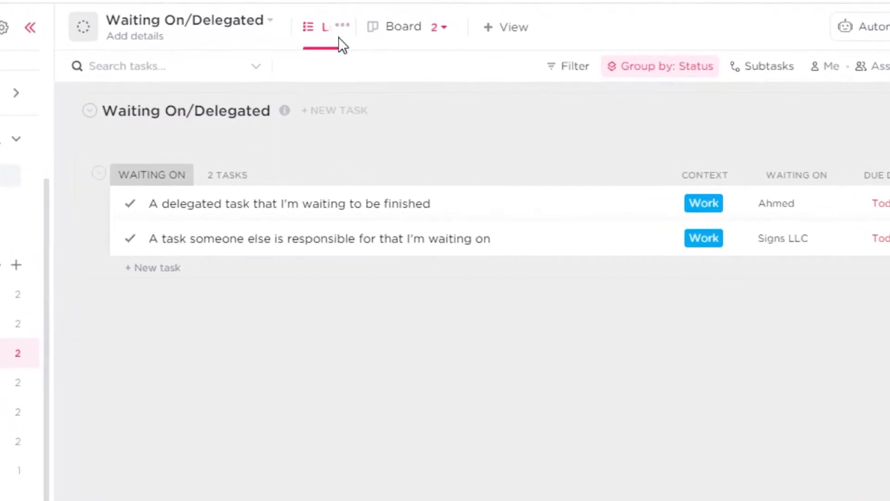
View the Waiting On/Delegated list as a Board and review the available view types without adding one
{"action": "left_click", "coordinate": [392, 29]}
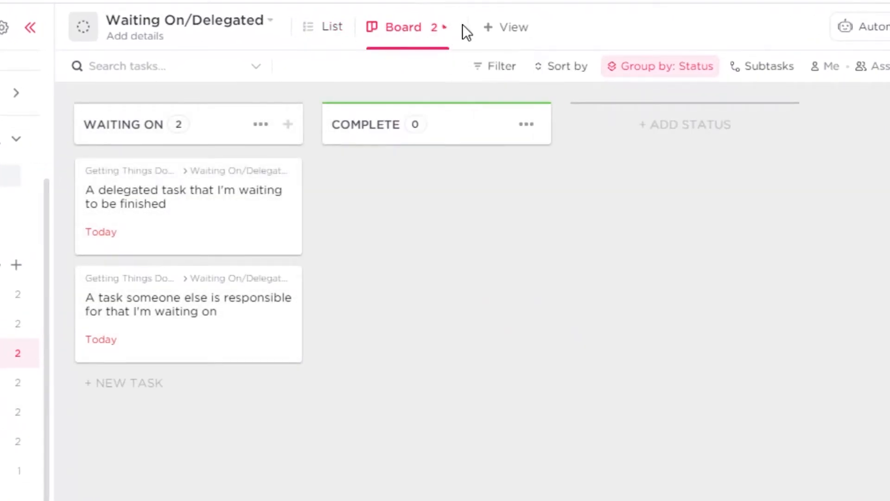
{"action": "left_click", "coordinate": [501, 23]}
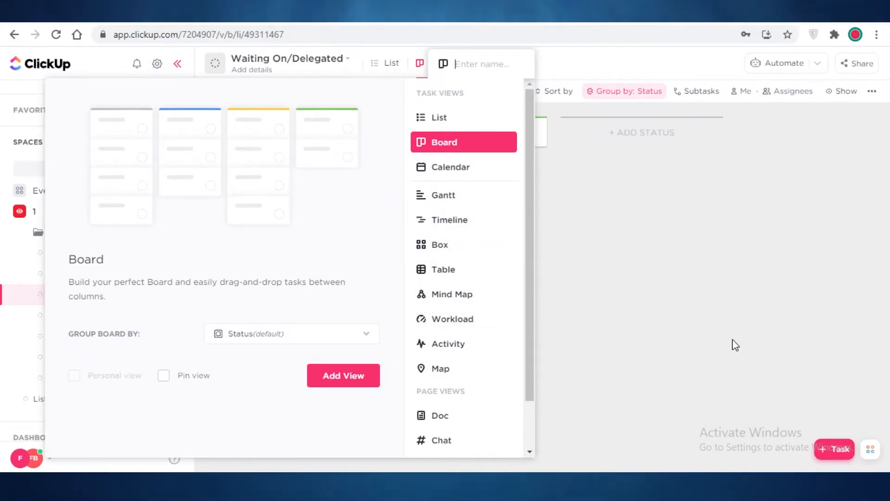
{"action": "left_click", "coordinate": [706, 342]}
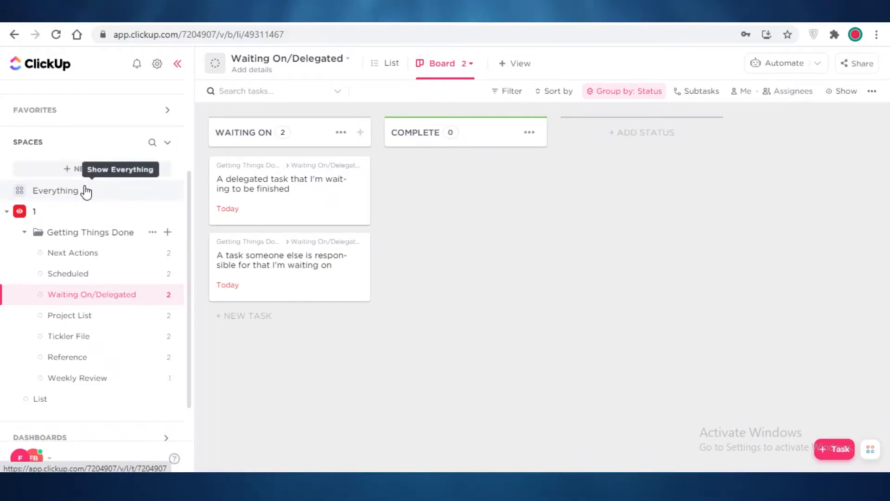
Start creating a new Space named "Daily Schdule"
{"action": "left_click", "coordinate": [55, 169]}
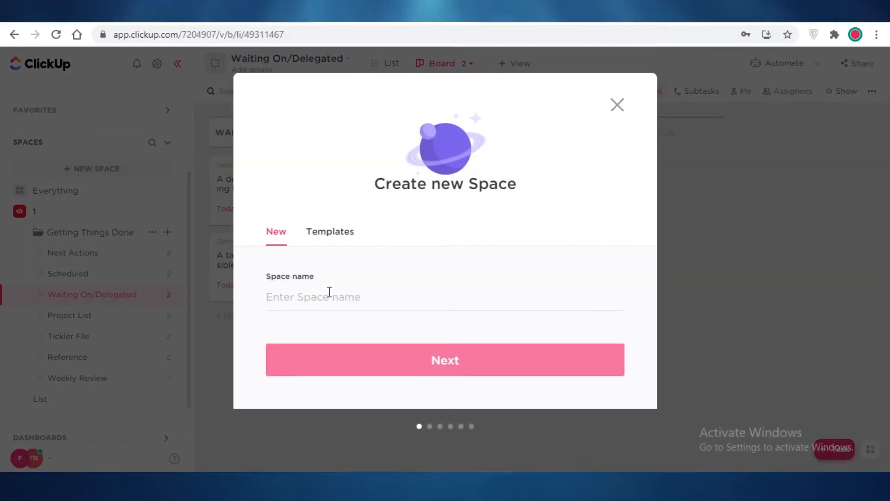
{"action": "type", "text": "Daily Schdule"}
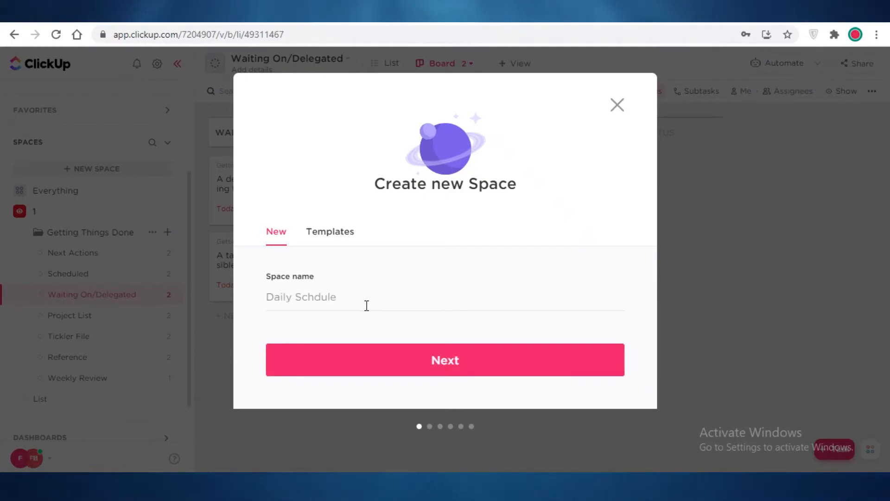
{"action": "left_click", "coordinate": [437, 356]}
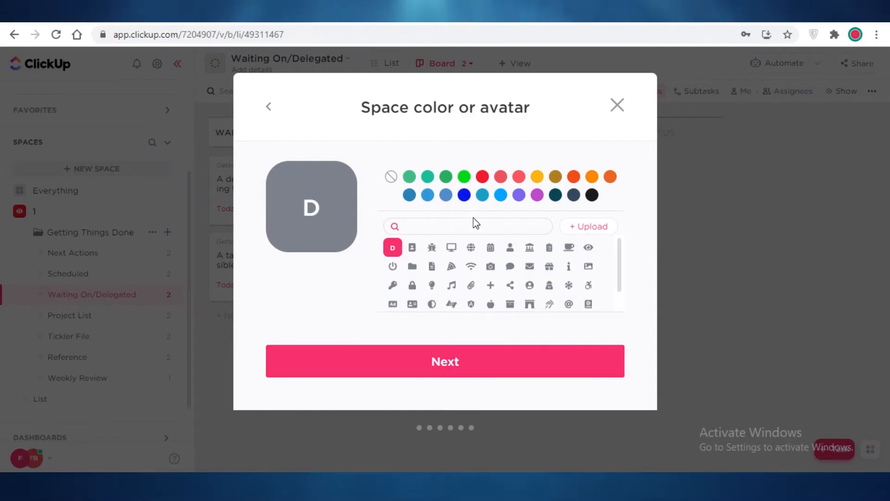
Set the new Space's color to light red, look through the avatar icons, and keep the letter D
{"action": "left_click", "coordinate": [476, 224]}
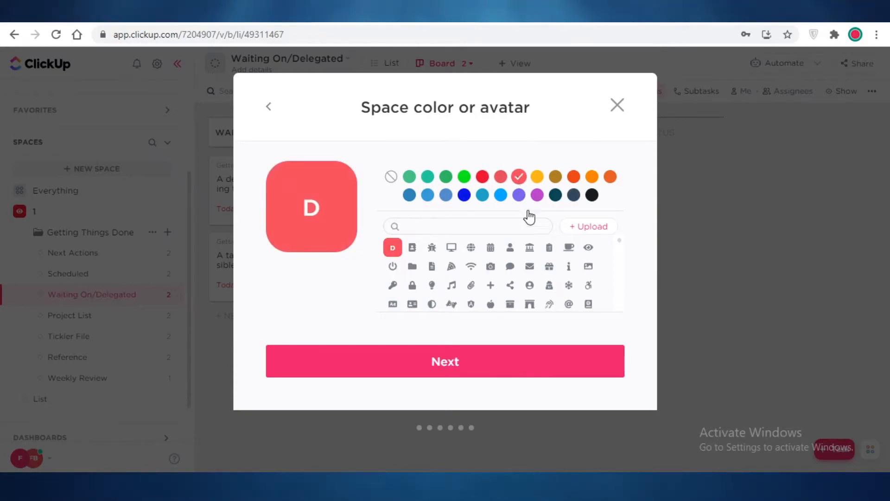
{"action": "scroll", "coordinate": [453, 279], "scroll_direction": "down", "scroll_amount": 5}
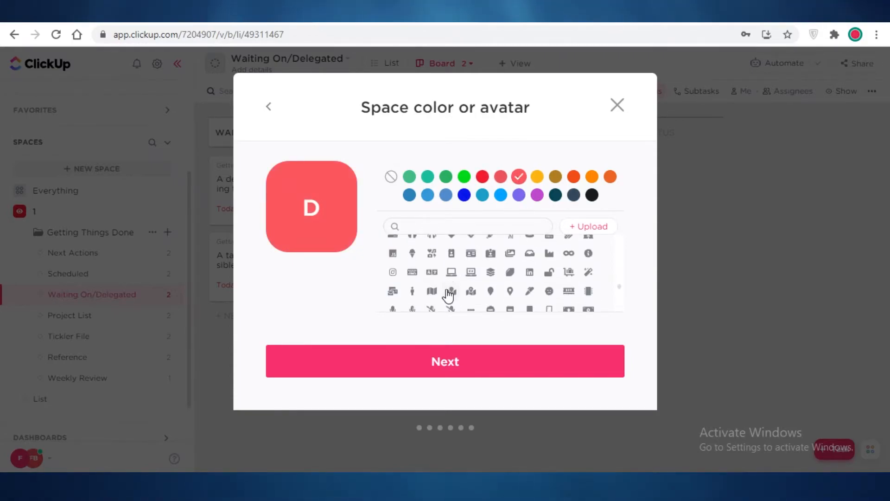
{"action": "scroll", "coordinate": [439, 301], "scroll_direction": "down", "scroll_amount": 3}
{"action": "scroll", "coordinate": [489, 300], "scroll_direction": "down", "scroll_amount": 2}
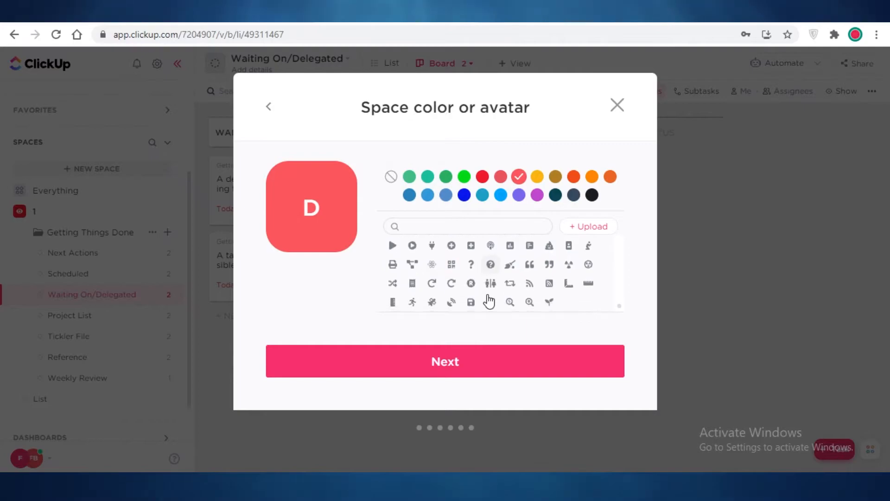
{"action": "scroll", "coordinate": [510, 301], "scroll_direction": "up", "scroll_amount": 3}
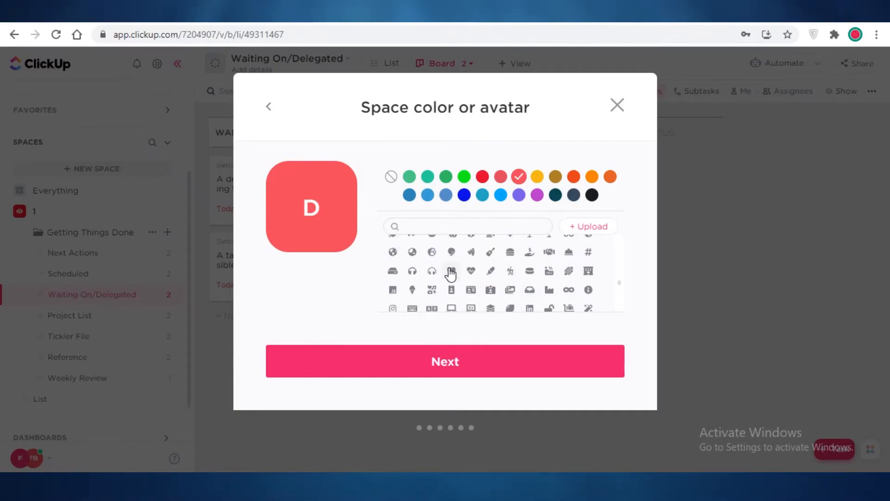
{"action": "left_click", "coordinate": [451, 347]}
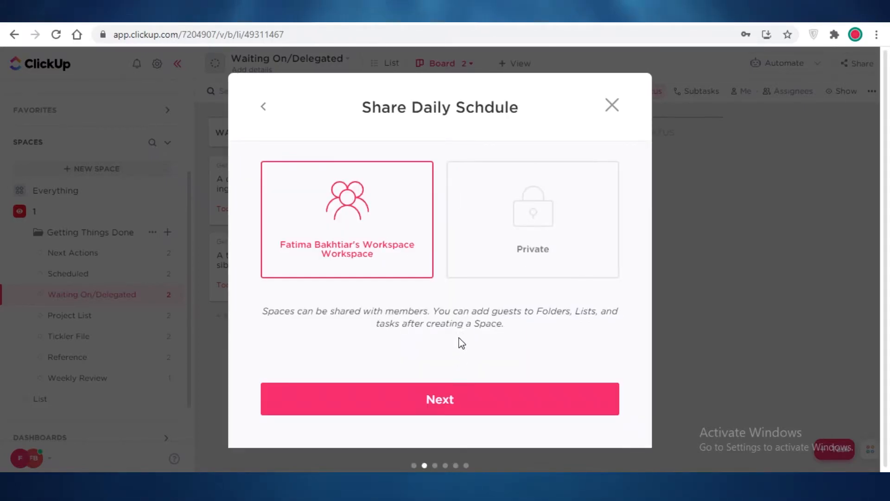
Compare the two sharing options and make the Daily Schdule Space private
{"action": "left_click", "coordinate": [526, 223]}
{"action": "left_click", "coordinate": [388, 228]}
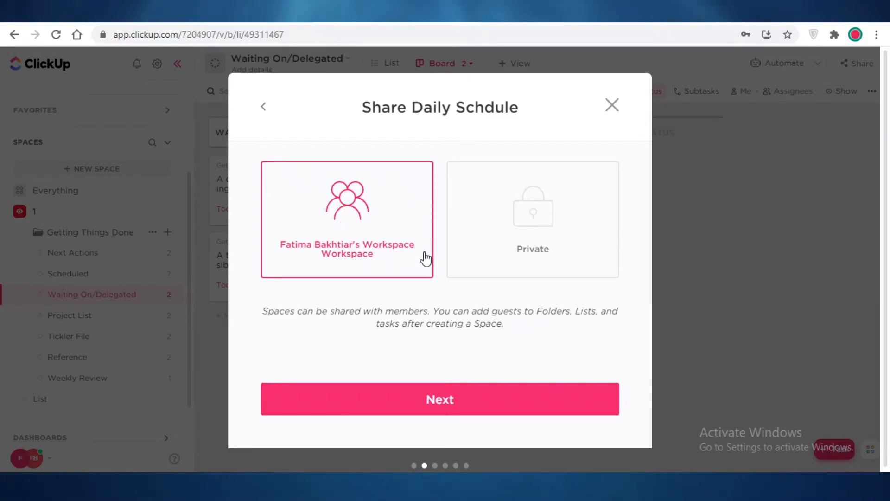
{"action": "left_click", "coordinate": [521, 238]}
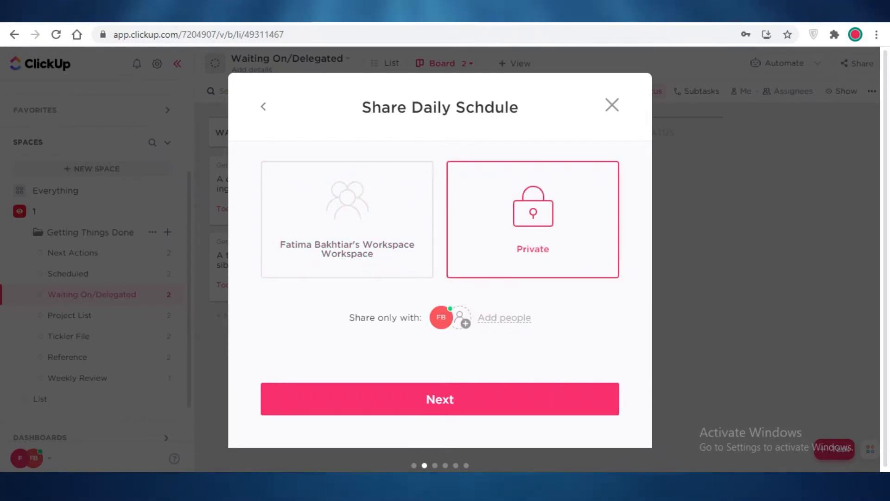
{"action": "left_click", "coordinate": [450, 412]}
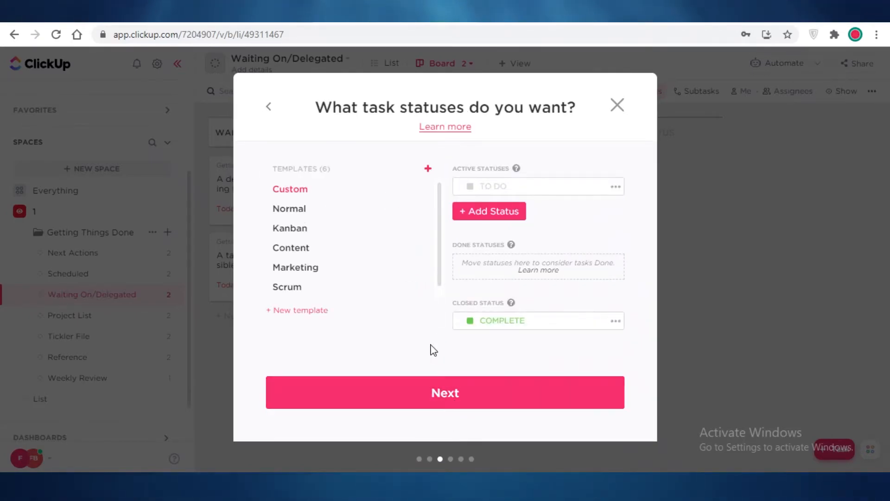
Rename the TO DO active status to THIS WEEK
{"action": "left_click", "coordinate": [530, 188]}
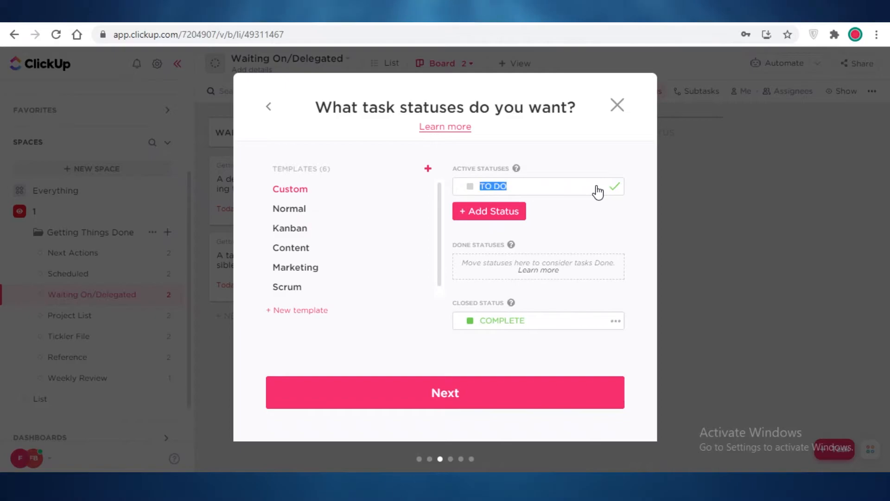
{"action": "type", "text": "V"}
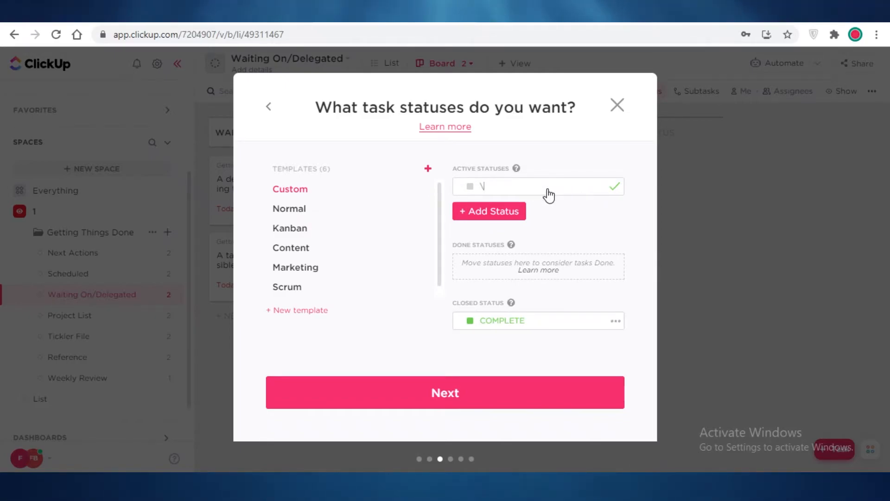
{"action": "key", "text": "BackSpace"}
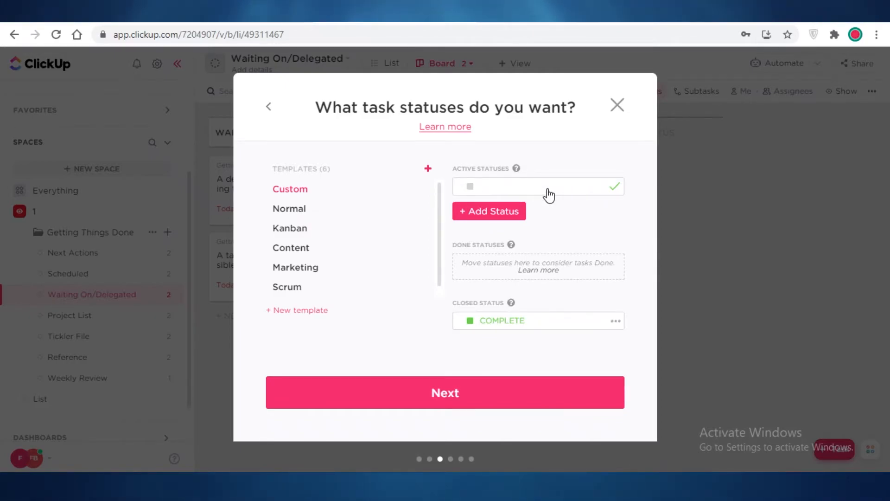
{"action": "type", "text": "THIS WEEK"}
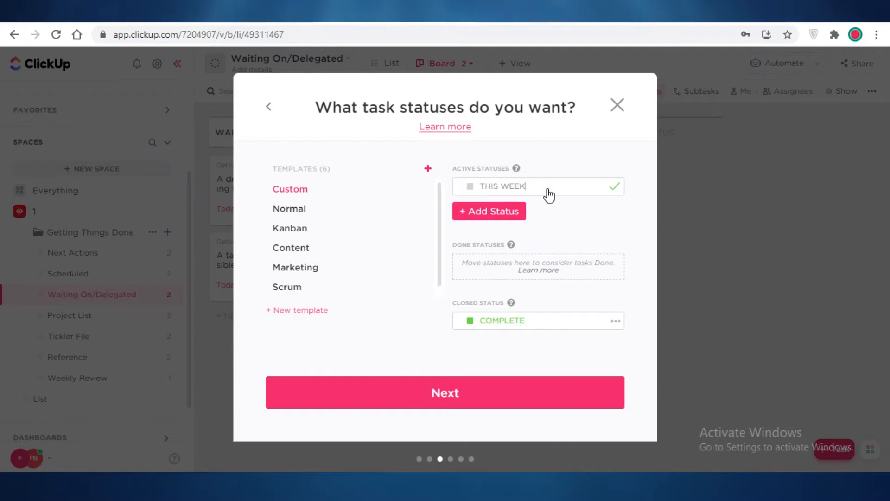
Add a second active status and name the two active statuses OCTOBER and NOVEMBER
{"action": "left_click", "coordinate": [506, 213]}
{"action": "type", "text": "N"}
{"action": "left_click", "coordinate": [508, 187]}
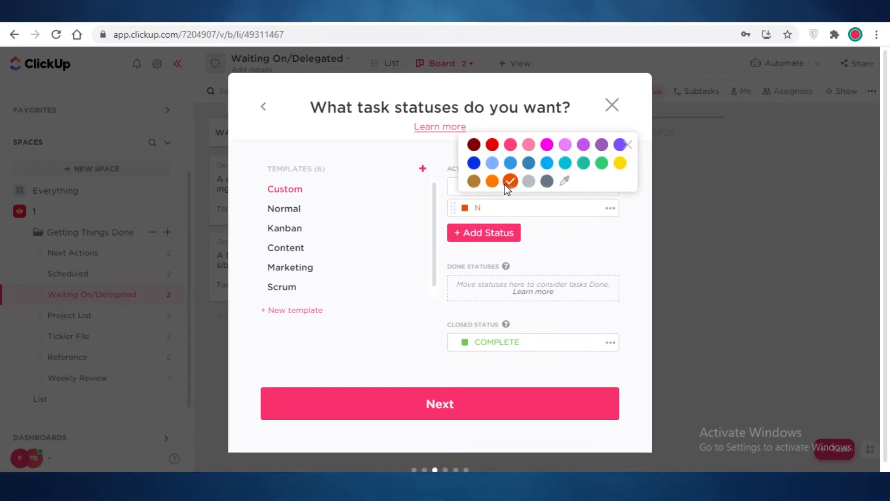
{"action": "left_click", "coordinate": [562, 225]}
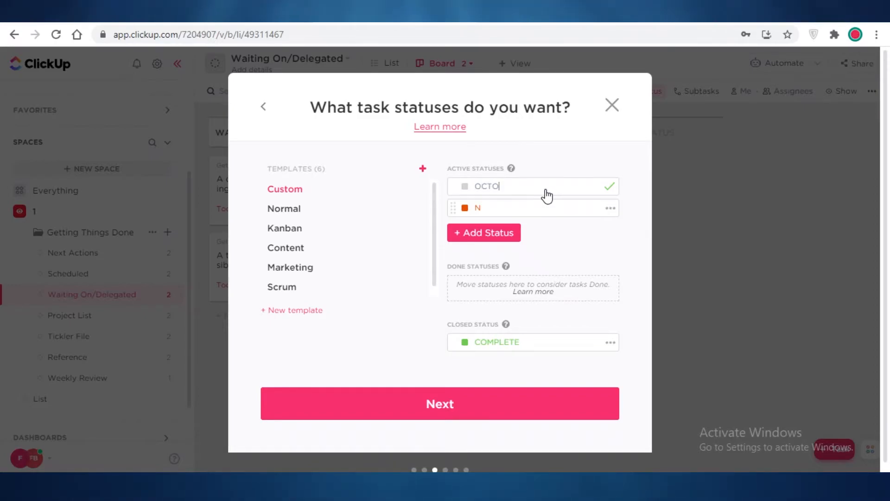
{"action": "type", "text": "OCTOBER"}
{"action": "key", "text": "Return"}
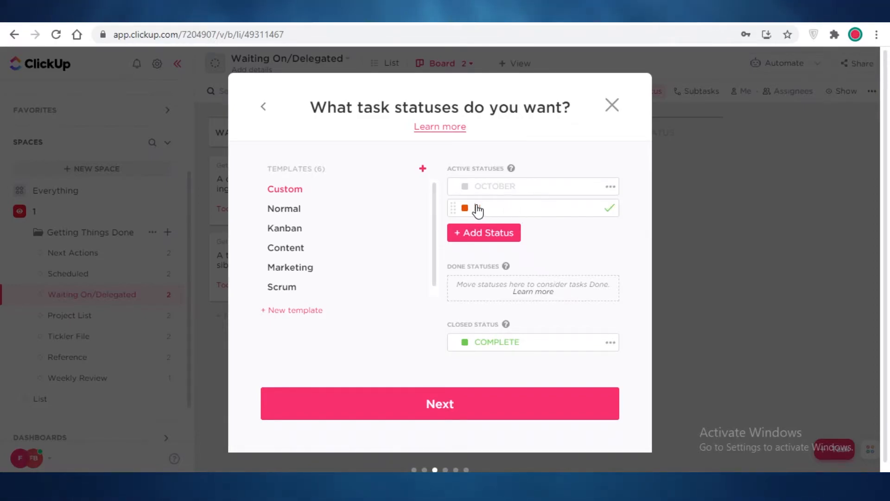
{"action": "type", "text": "NOVEMBER"}
{"action": "key", "text": "Return"}
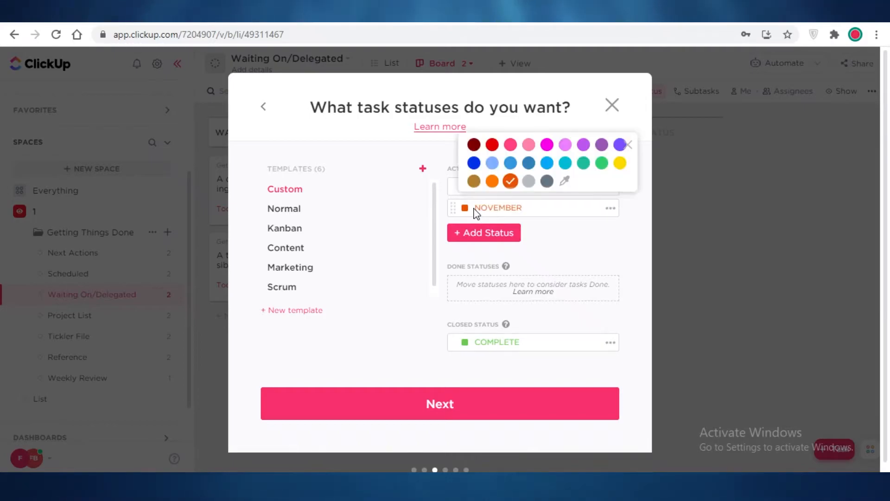
Color the NOVEMBER status blue and the OCTOBER status red
{"action": "left_click", "coordinate": [474, 163]}
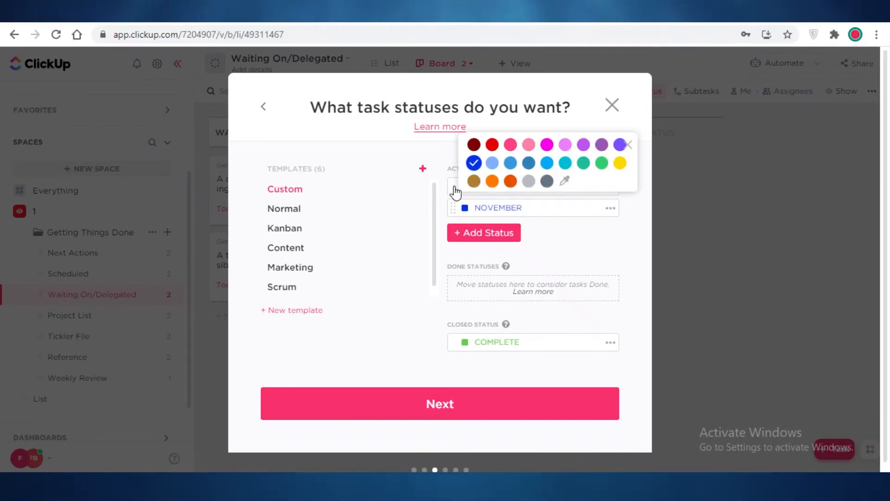
{"action": "left_click", "coordinate": [465, 187]}
{"action": "left_click", "coordinate": [552, 268]}
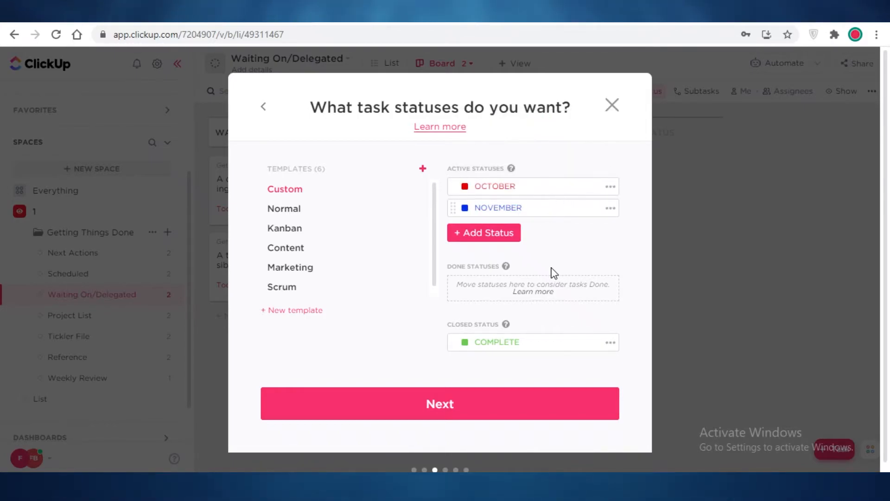
Rename the closed status from COMPLETE to OCTOBER COMPLETE
{"action": "left_click", "coordinate": [494, 343]}
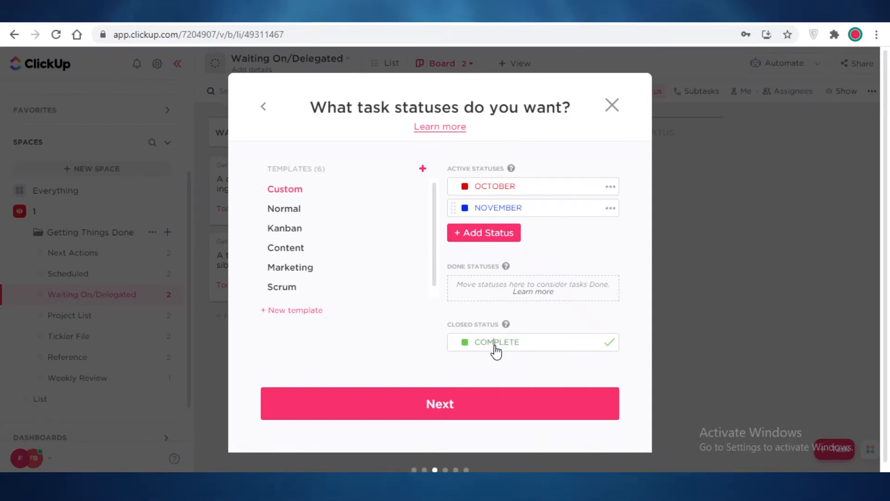
{"action": "double_click", "coordinate": [540, 349]}
{"action": "key", "text": "BackSpace"}
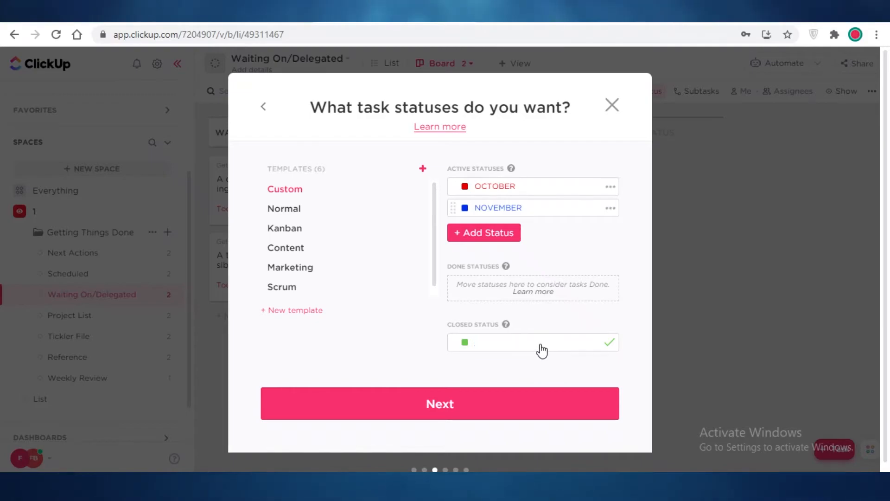
{"action": "type", "text": "OCTOBE"}
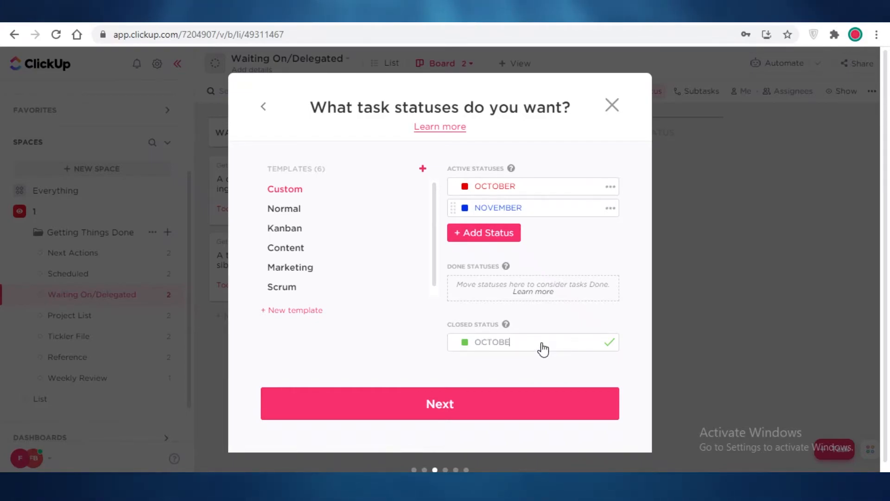
{"action": "type", "text": "R COMP"}
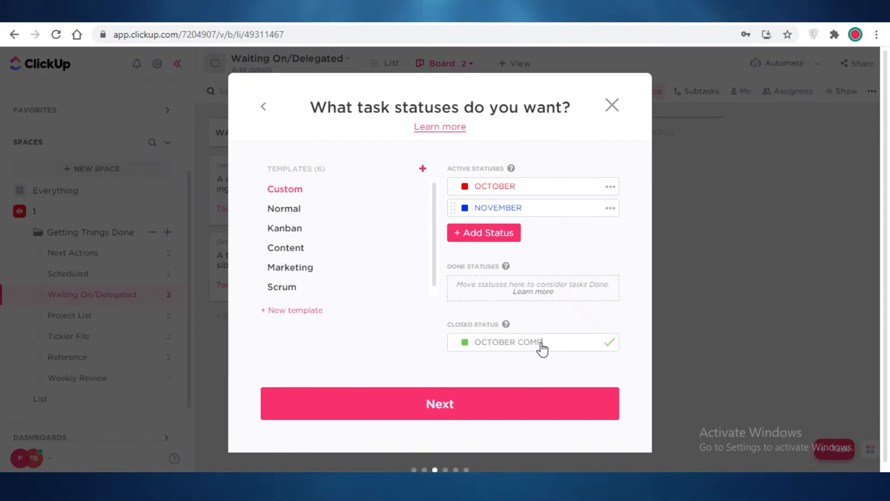
{"action": "type", "text": "LETE"}
{"action": "key", "text": "Return"}
Add a green active status named NOVEMBER COMPLETE and accept the Space's task statuses
{"action": "left_click", "coordinate": [501, 232]}
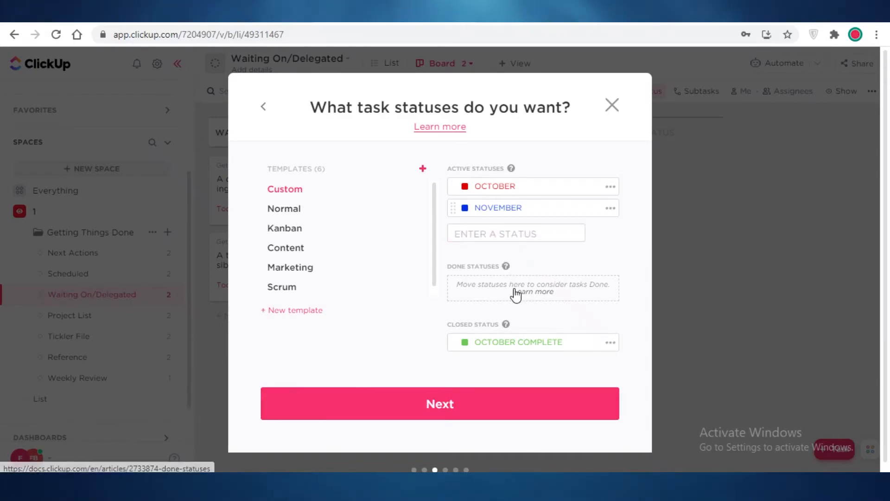
{"action": "left_click", "coordinate": [509, 236]}
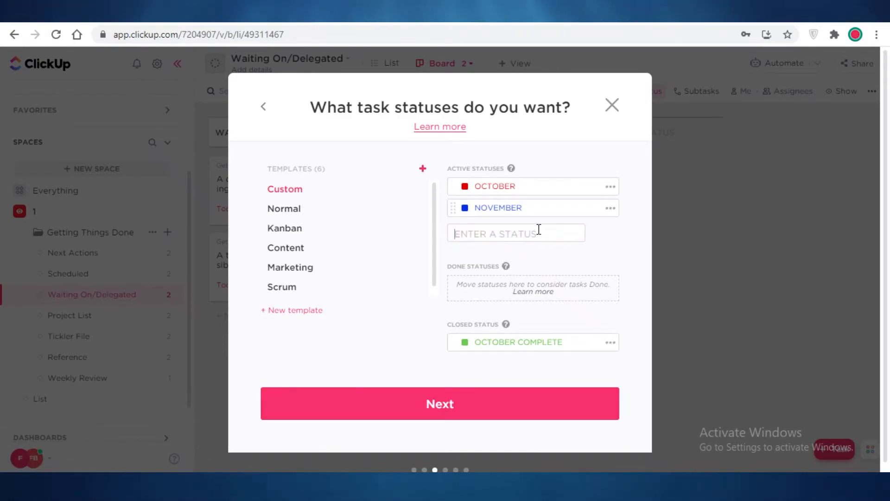
{"action": "type", "text": "NOVEMBER COMPLETE"}
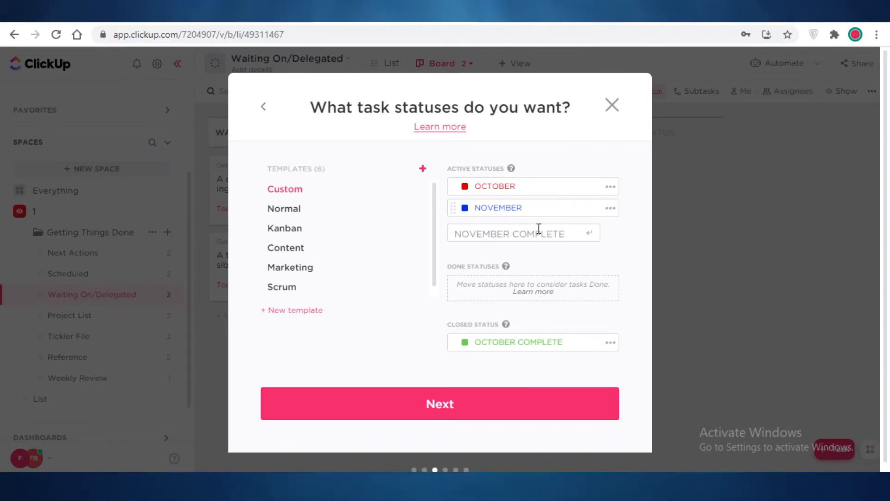
{"action": "key", "text": "Return"}
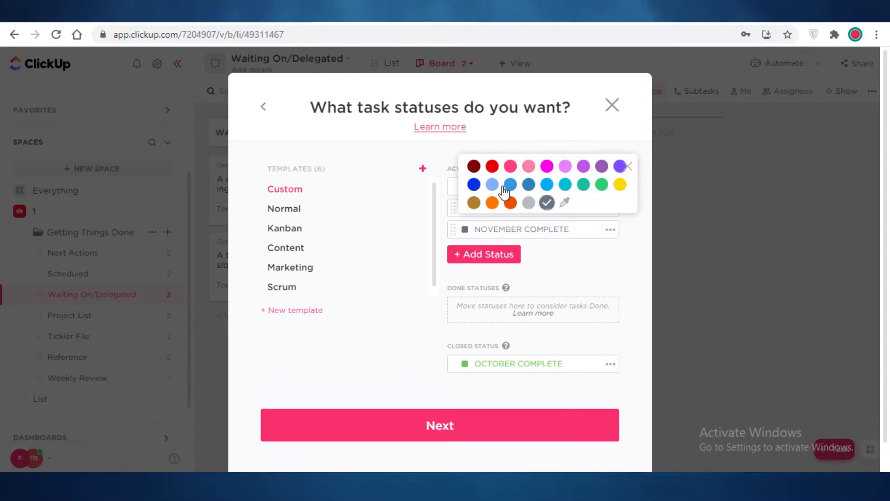
{"action": "left_click", "coordinate": [601, 185]}
{"action": "left_click", "coordinate": [590, 264]}
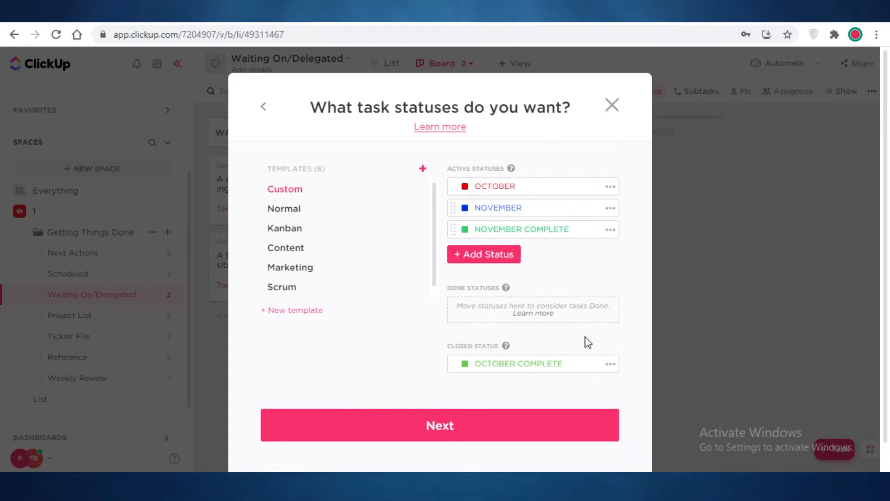
{"action": "left_click", "coordinate": [481, 432]}
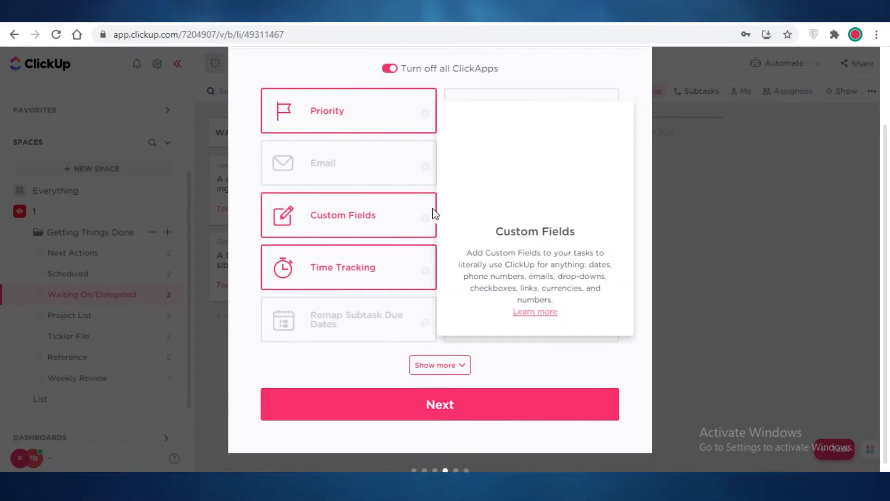
Turn off the Multiple Assignees and Time Tracking ClickApps, check the additional ones, and continue to the default view settings
{"action": "scroll", "coordinate": [431, 214], "scroll_direction": "up", "scroll_amount": 2}
{"action": "scroll", "coordinate": [449, 172], "scroll_direction": "down", "scroll_amount": 2}
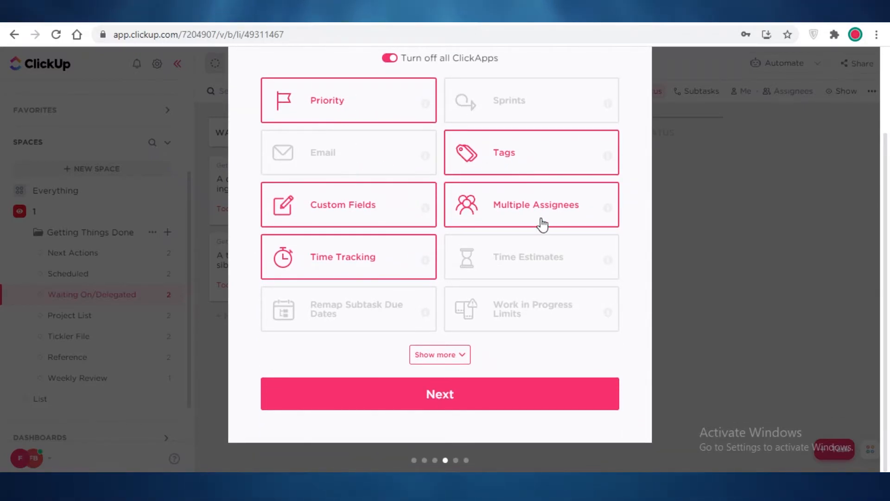
{"action": "left_click", "coordinate": [524, 222]}
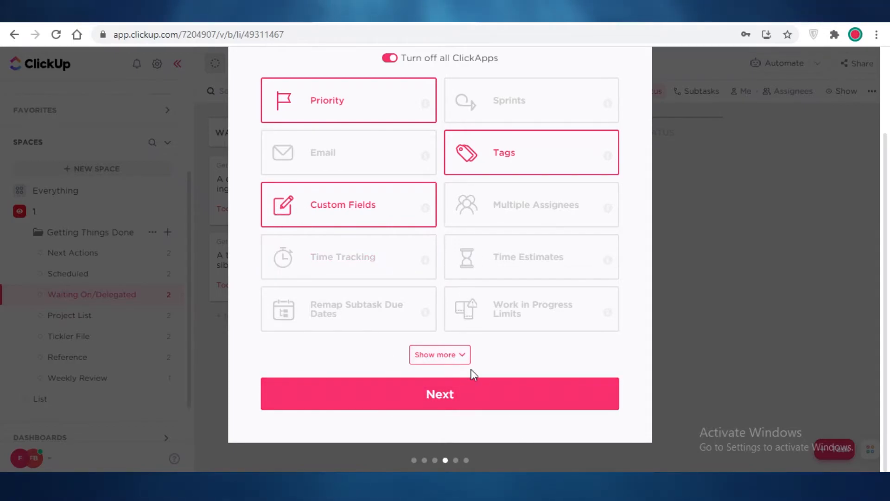
{"action": "left_click", "coordinate": [464, 357]}
{"action": "scroll", "coordinate": [493, 298], "scroll_direction": "down", "scroll_amount": 1}
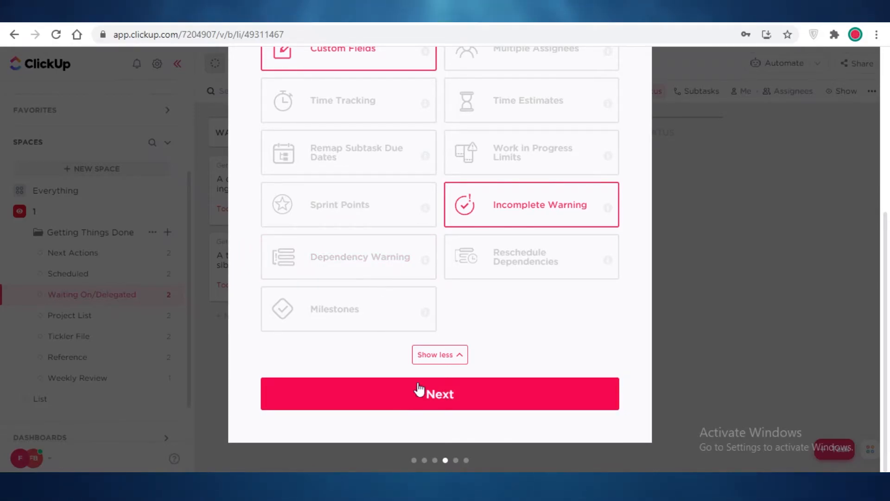
{"action": "left_click", "coordinate": [409, 394]}
{"action": "scroll", "coordinate": [588, 233], "scroll_direction": "up", "scroll_amount": 4}
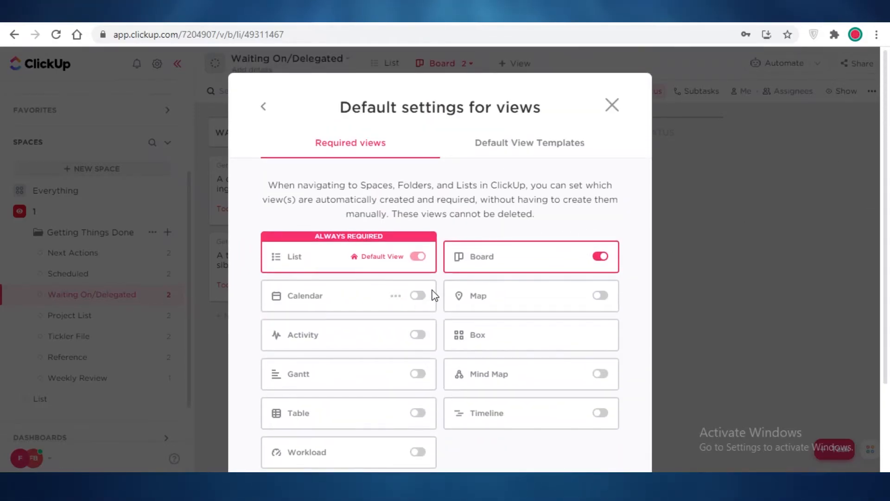
Turn on Calendar, Gantt and Timeline as required default views, review the settings, and create the Daily Schdule Space
{"action": "scroll", "coordinate": [510, 185], "scroll_direction": "down", "scroll_amount": 3}
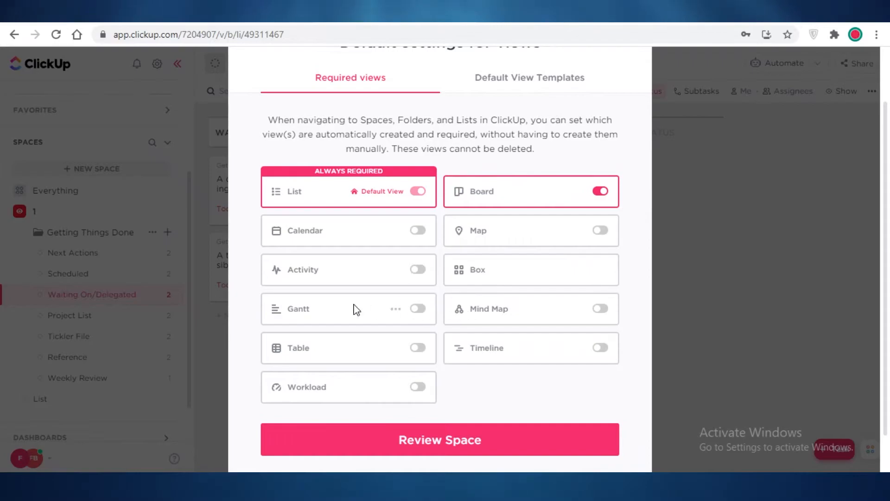
{"action": "left_click", "coordinate": [417, 230]}
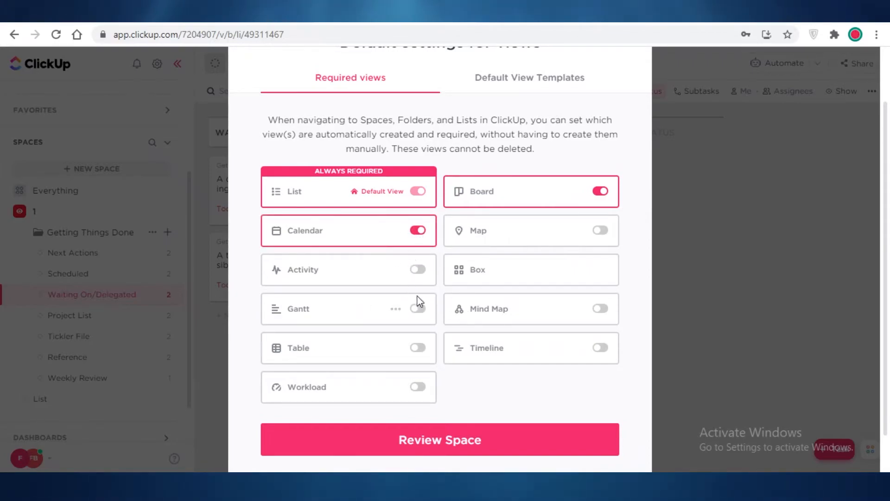
{"action": "left_click", "coordinate": [418, 308]}
{"action": "left_click", "coordinate": [598, 355]}
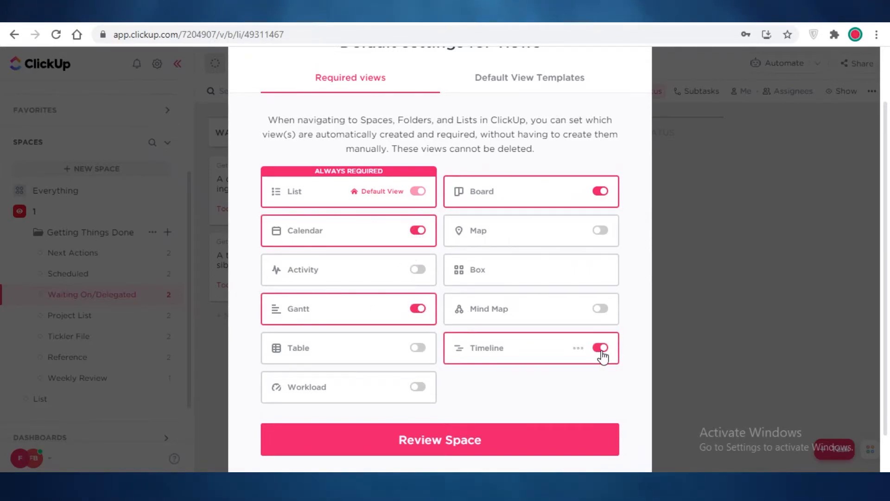
{"action": "left_click", "coordinate": [602, 356]}
{"action": "left_click", "coordinate": [602, 356]}
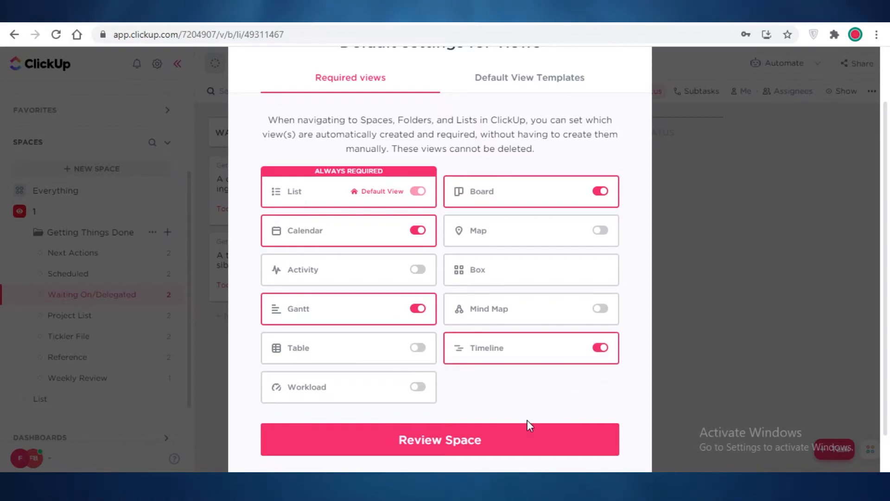
{"action": "left_click", "coordinate": [429, 445]}
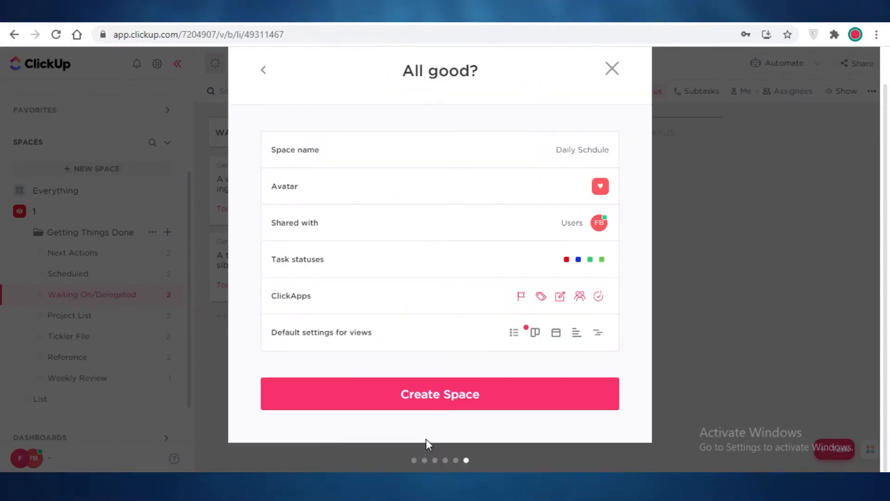
{"action": "left_click", "coordinate": [529, 403]}
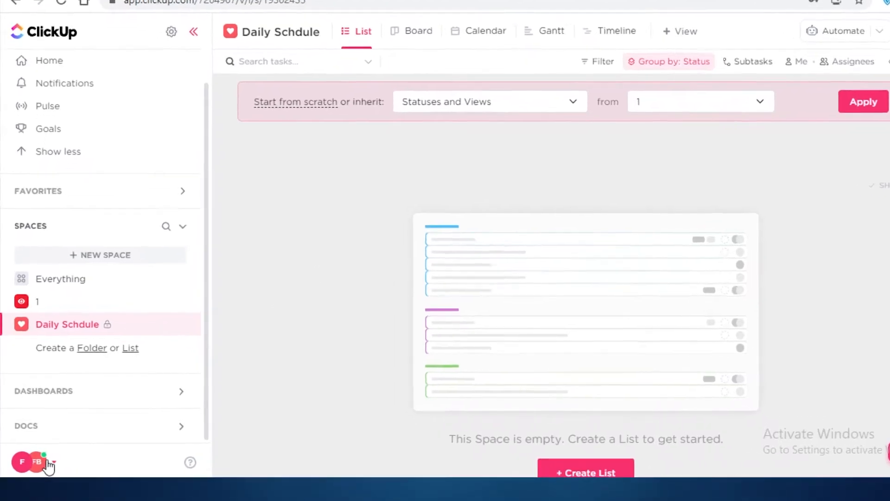
Look over the workspace and account options, and dismiss the prompt to inherit statuses and views
{"action": "left_click", "coordinate": [42, 458]}
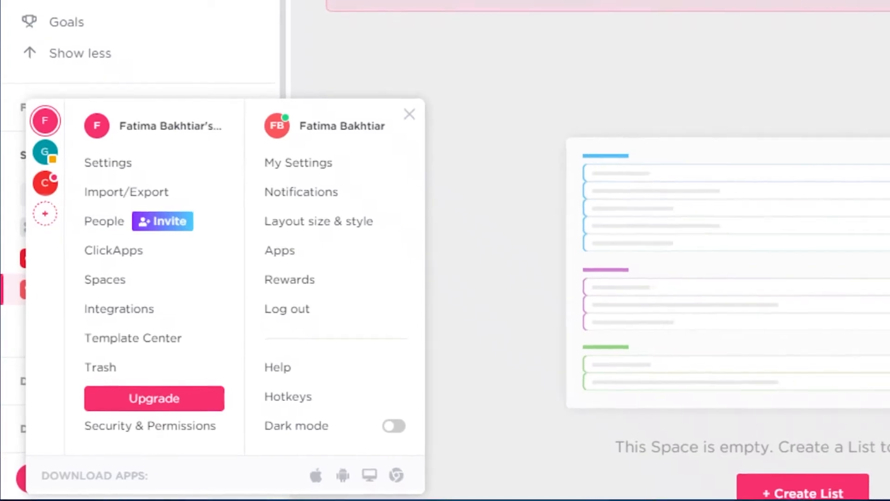
{"action": "left_click", "coordinate": [553, 232]}
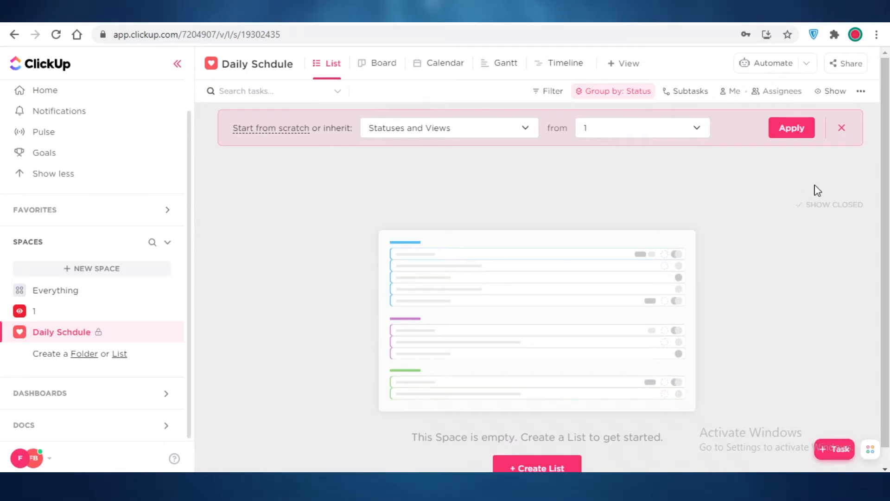
{"action": "left_click", "coordinate": [842, 128]}
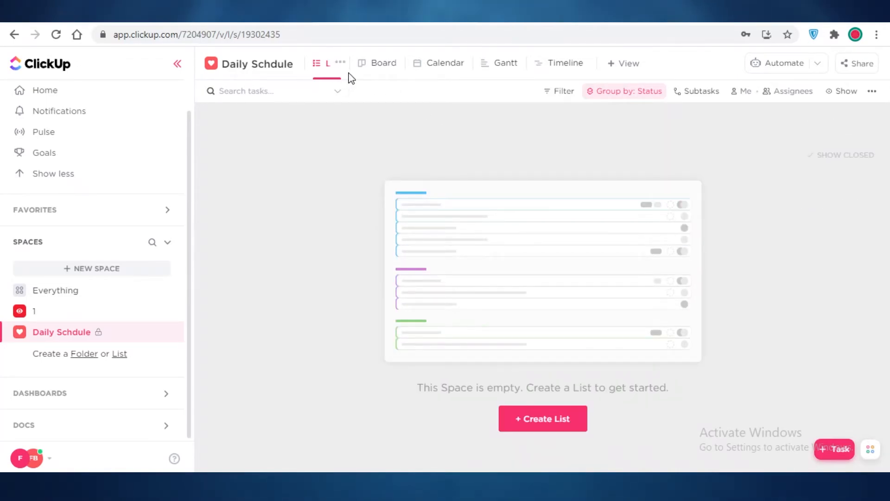
Create a List named THIS WEEK in the Daily Schdule Space and dismiss its inherit prompt
{"action": "left_click", "coordinate": [375, 64]}
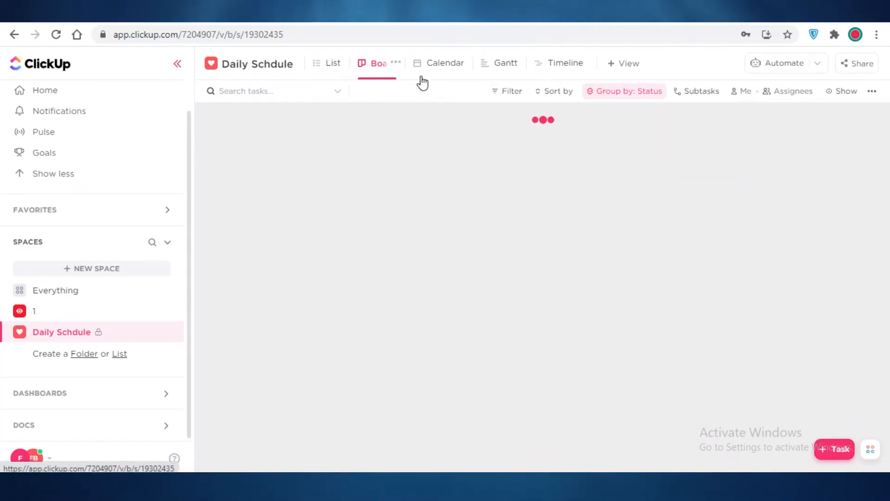
{"action": "left_click", "coordinate": [529, 438]}
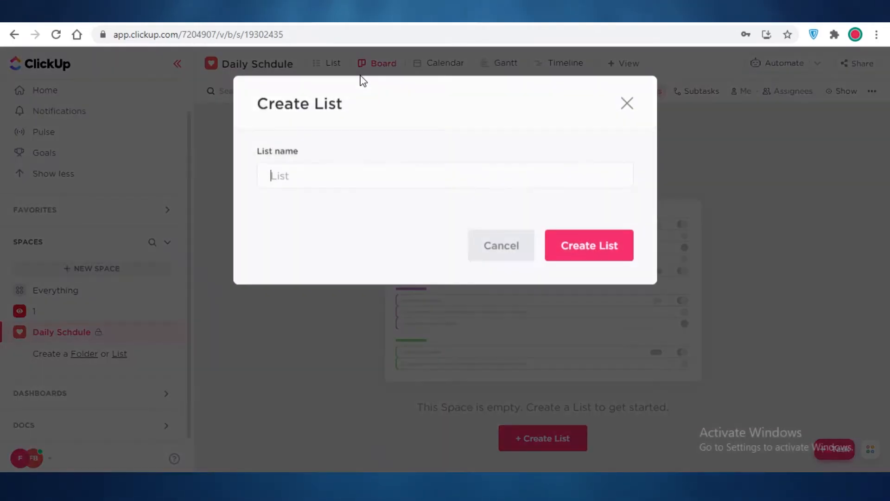
{"action": "left_click", "coordinate": [342, 173]}
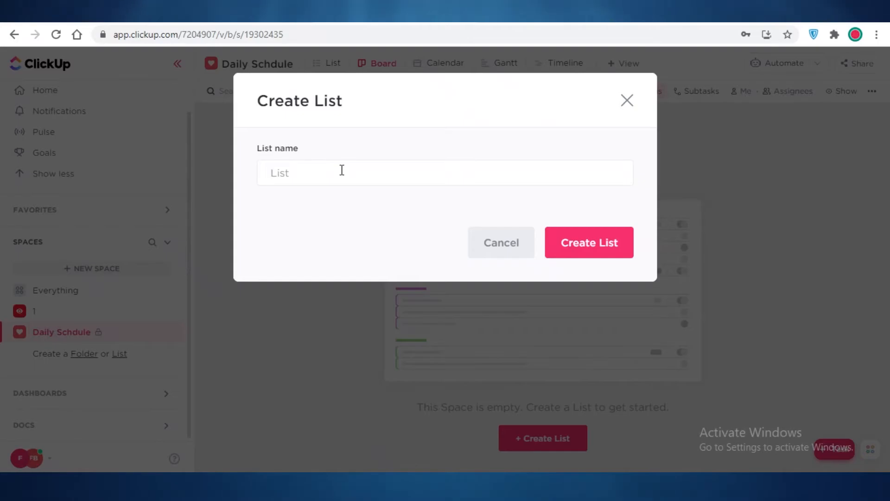
{"action": "key", "text": "Escape"}
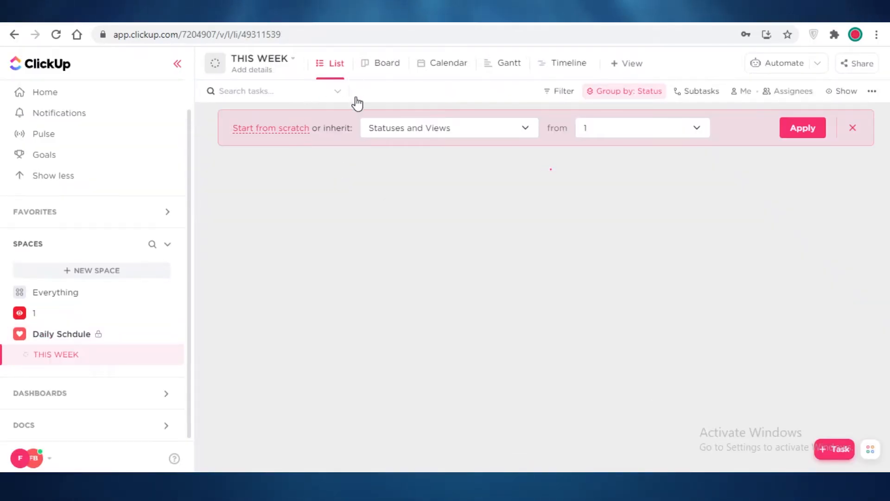
{"action": "left_click", "coordinate": [852, 128]}
{"action": "left_click", "coordinate": [259, 123]}
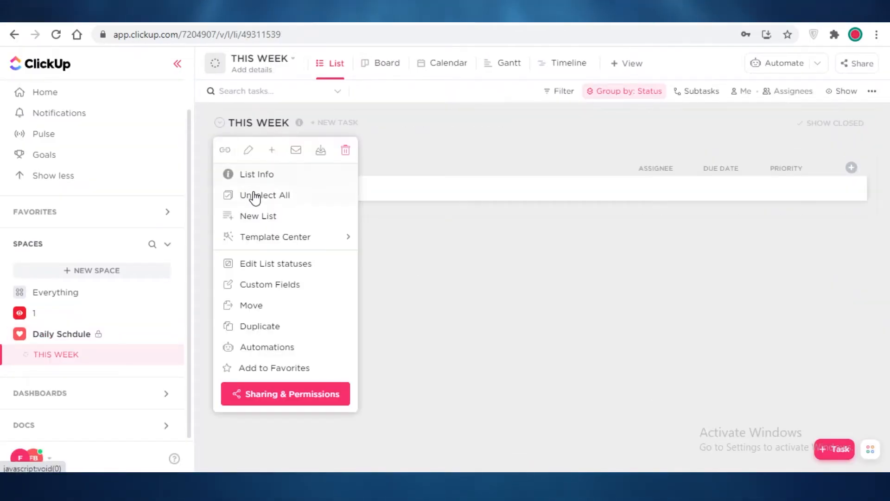
{"action": "left_click", "coordinate": [273, 125]}
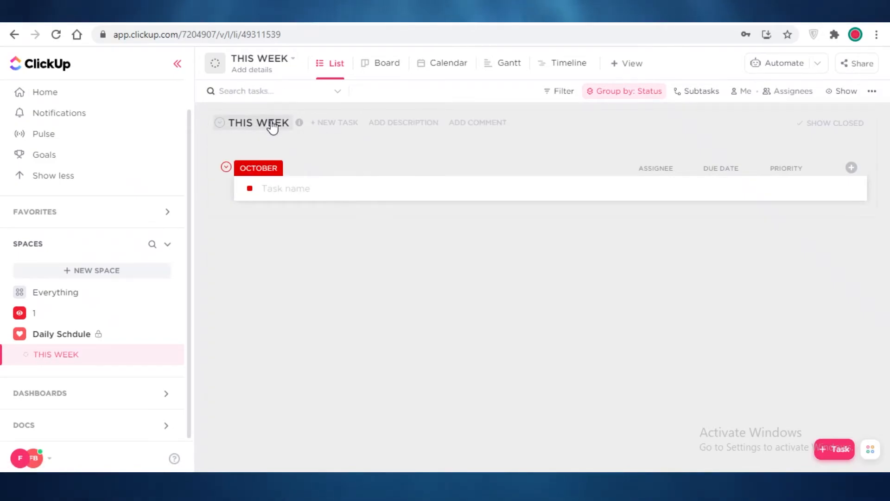
{"action": "left_click", "coordinate": [272, 124]}
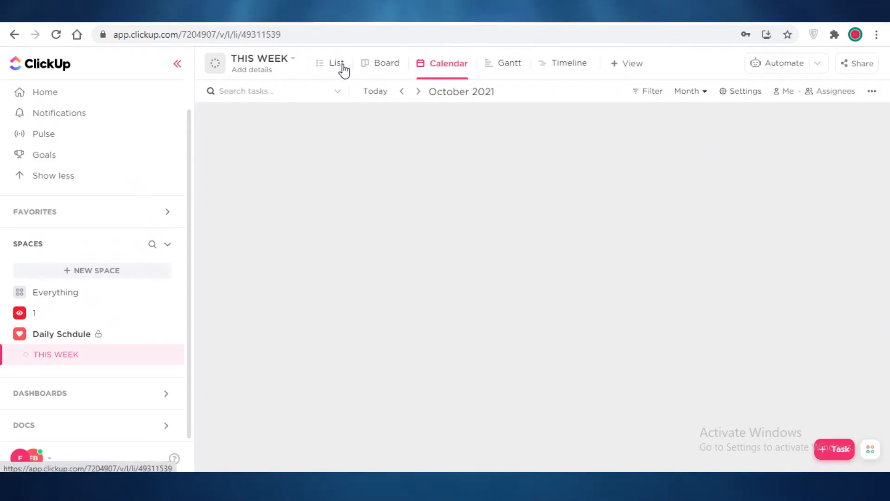
{"action": "left_click", "coordinate": [342, 63]}
{"action": "left_click", "coordinate": [291, 204]}
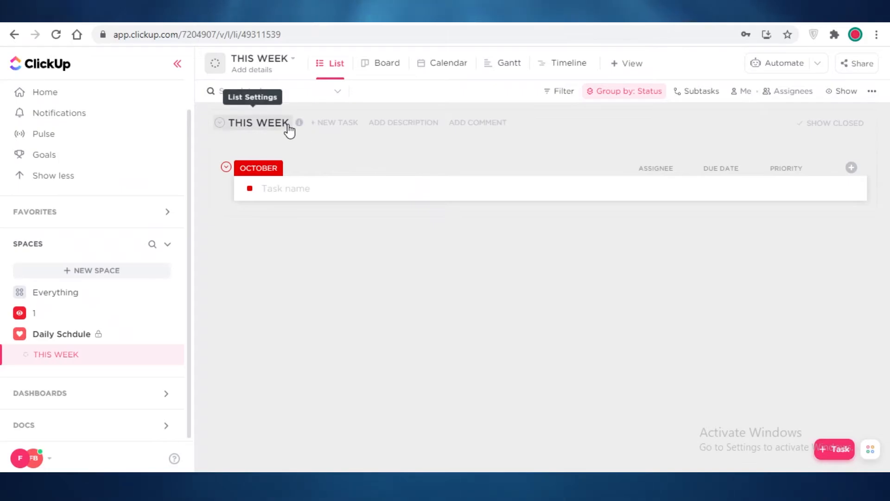
Rename the THIS WEEK List to OCTOBER
{"action": "left_click", "coordinate": [288, 128]}
{"action": "left_click", "coordinate": [248, 151]}
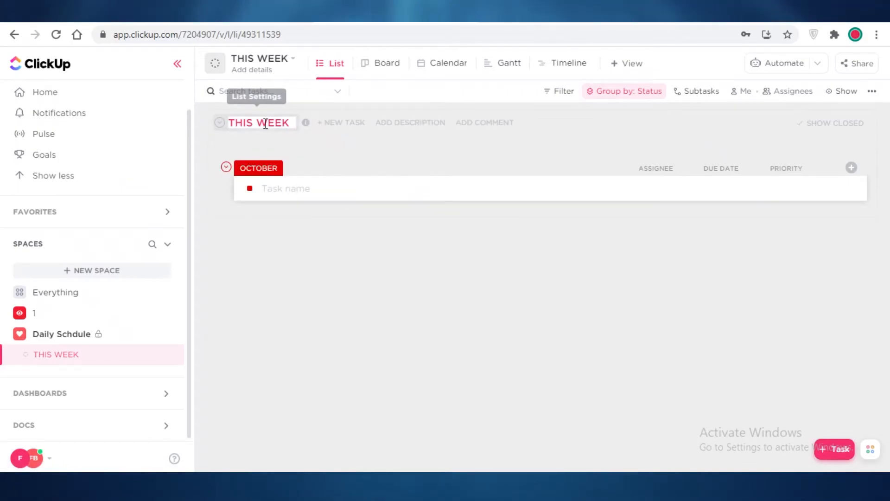
{"action": "left_click", "coordinate": [264, 126]}
{"action": "left_click", "coordinate": [252, 150]}
{"action": "key", "text": "BackSpace"}
{"action": "key", "text": "BackSpace"}
{"action": "key", "text": "BackSpace"}
{"action": "key", "text": "BackSpace"}
{"action": "key", "text": "BackSpace"}
{"action": "key", "text": "BackSpace"}
{"action": "key", "text": "BackSpace"}
{"action": "key", "text": "BackSpace"}
{"action": "key", "text": "BackSpace"}
{"action": "type", "text": "OCTOBER"}
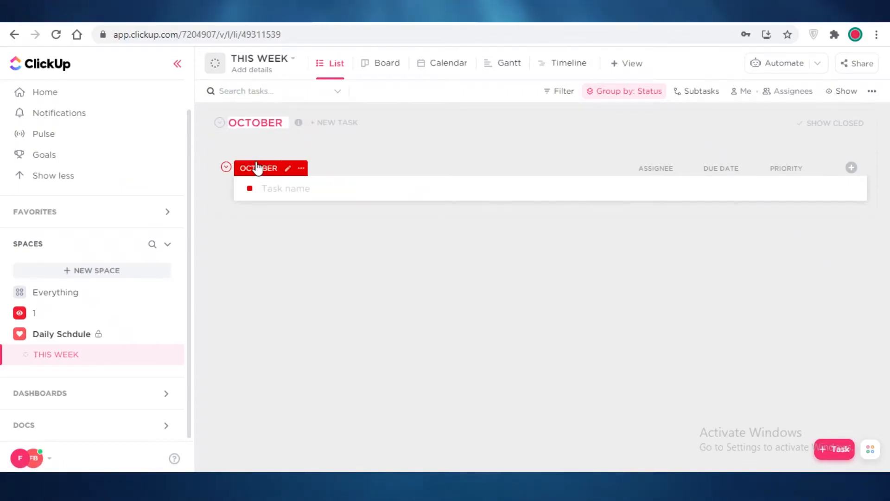
Give the OCTOBER List the custom active statuses WEEK 1, WEEK 2 and WEEK 3, and show its Board view
{"action": "left_click", "coordinate": [260, 168]}
{"action": "left_click", "coordinate": [324, 212]}
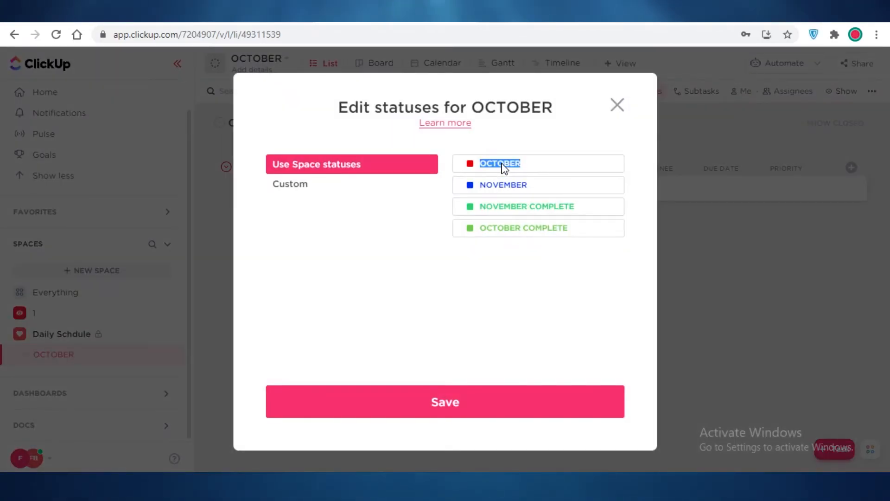
{"action": "type", "text": "WEEK 3"}
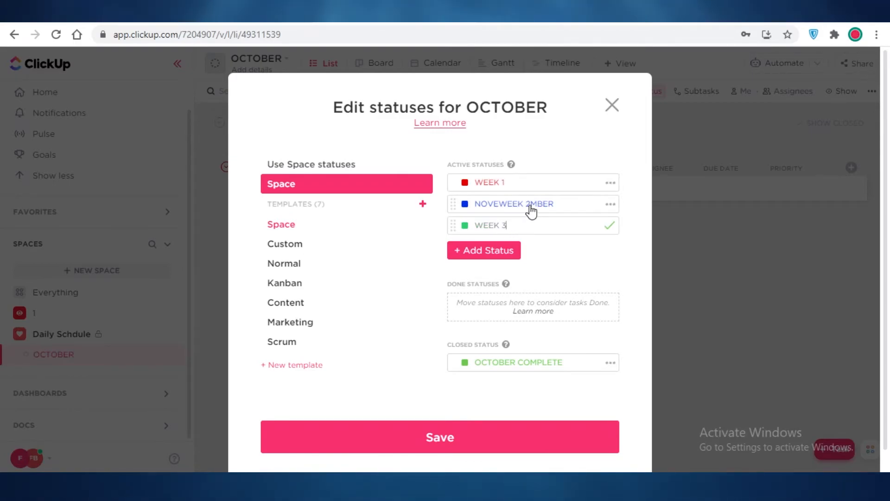
{"action": "left_click", "coordinate": [531, 209]}
{"action": "double_click", "coordinate": [522, 338]}
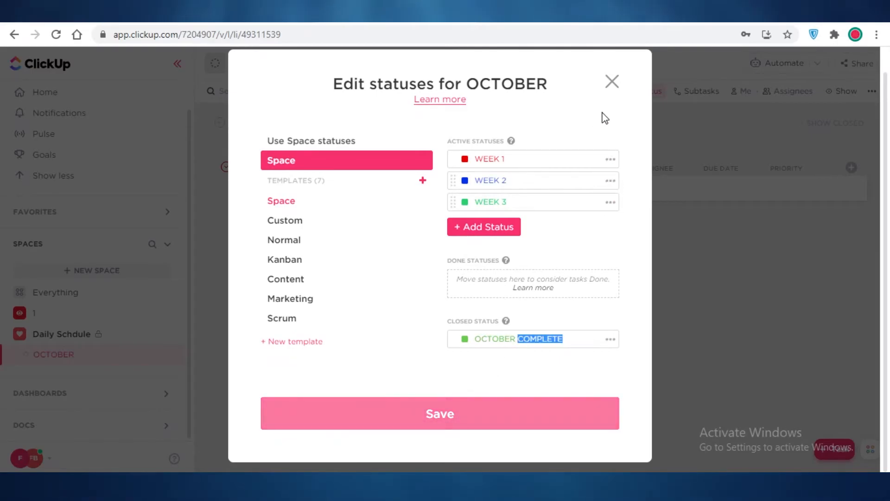
{"action": "left_click", "coordinate": [612, 82]}
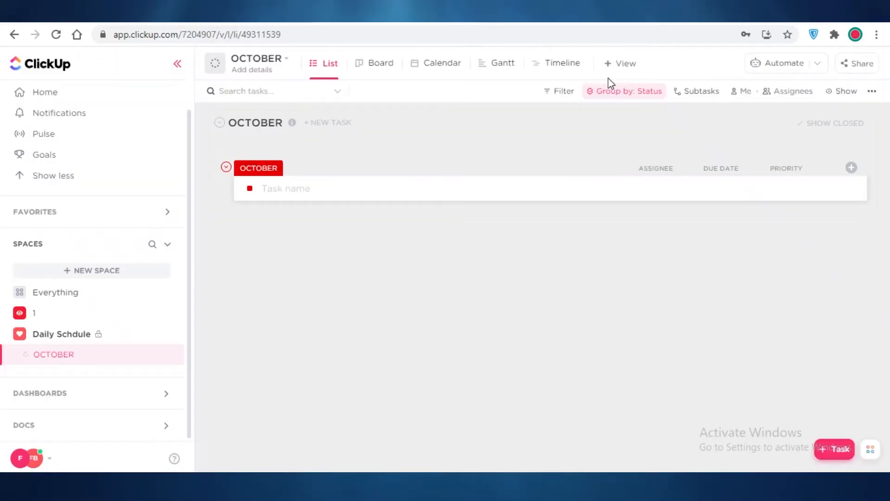
{"action": "left_click", "coordinate": [375, 71]}
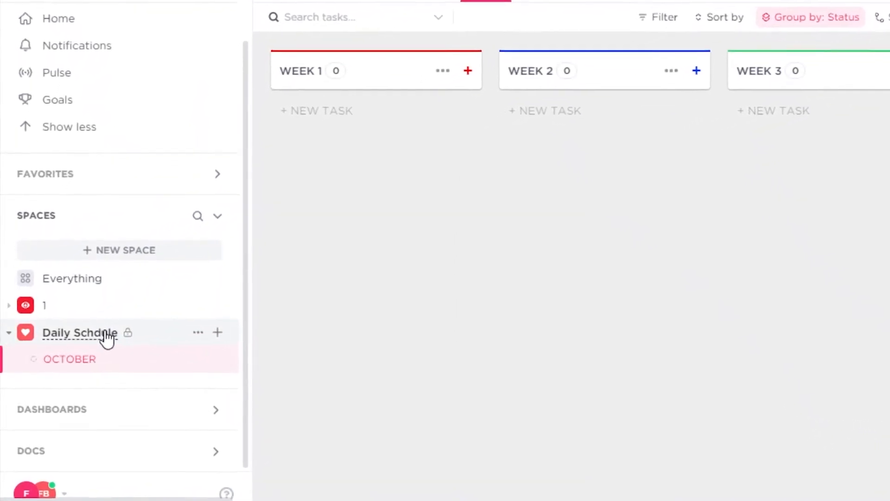
Create another List named NOVEMBER in the Daily Schdule Space
{"action": "left_click", "coordinate": [106, 337]}
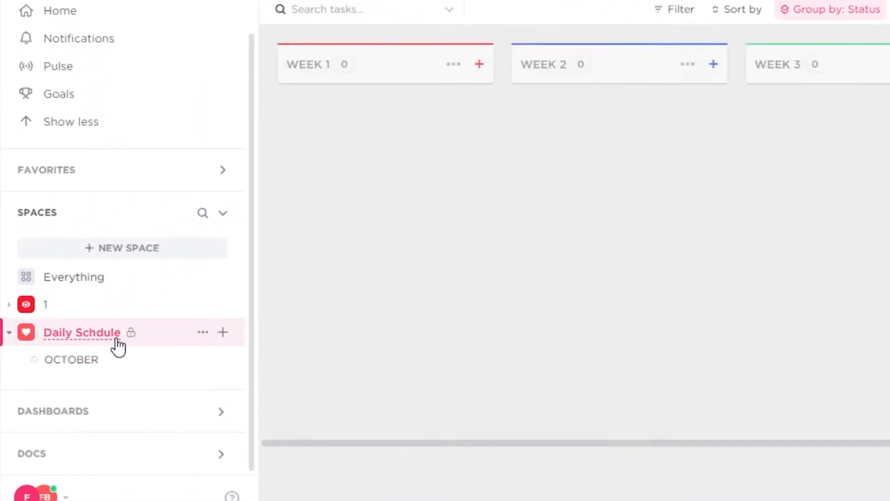
{"action": "left_click", "coordinate": [224, 334]}
{"action": "left_click", "coordinate": [286, 395]}
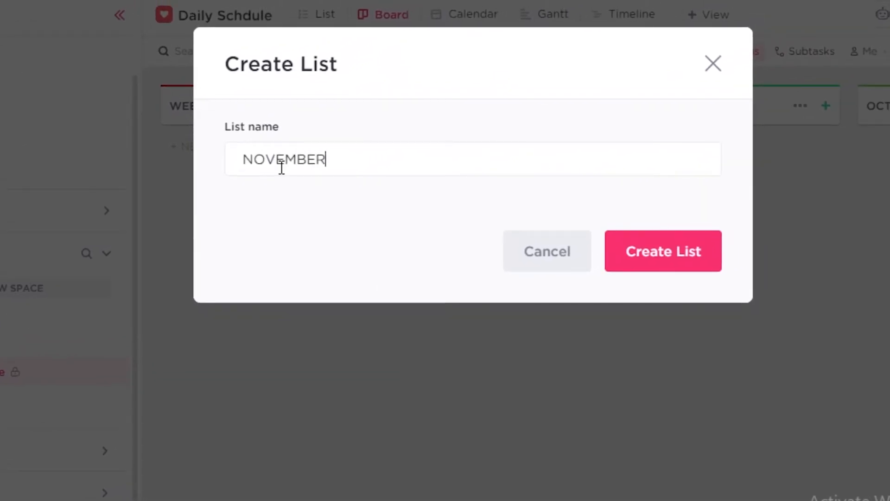
{"action": "left_click", "coordinate": [659, 253]}
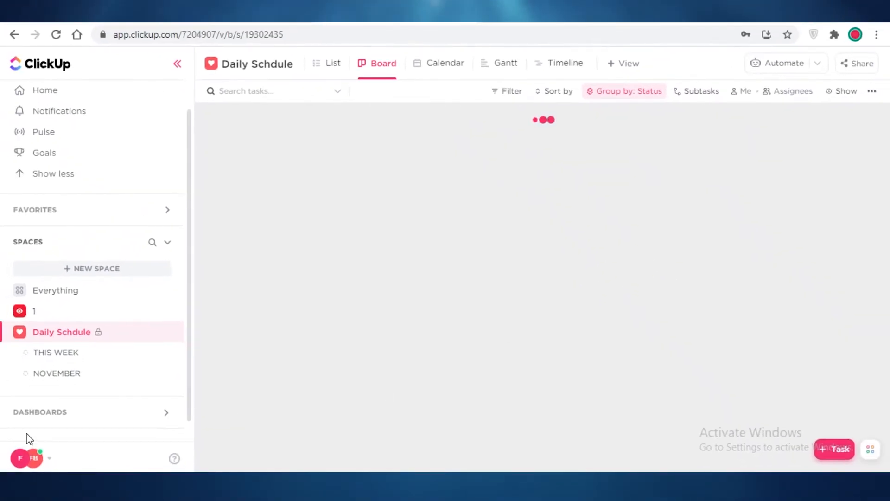
Open the board of the List still labelled THIS WEEK and rename the List to OCTOBER
{"action": "scroll", "coordinate": [79, 359], "scroll_direction": "down", "scroll_amount": 1}
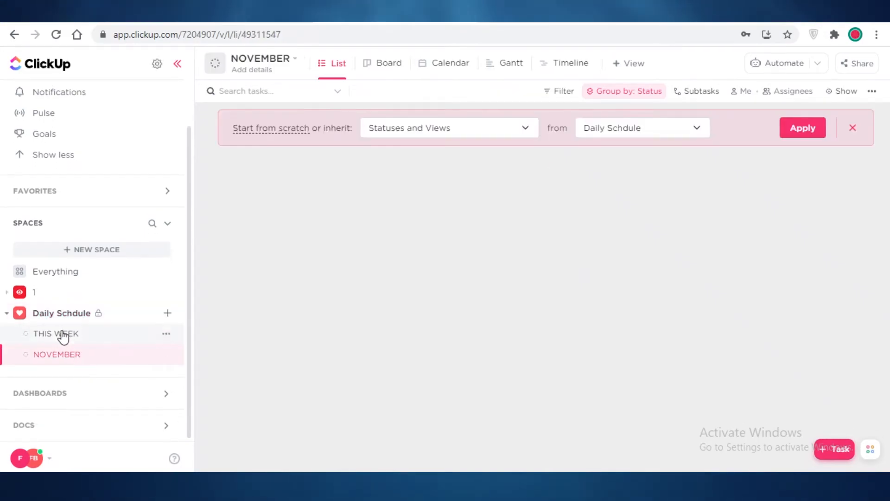
{"action": "scroll", "coordinate": [80, 355], "scroll_direction": "up", "scroll_amount": 2}
{"action": "left_click", "coordinate": [62, 385]}
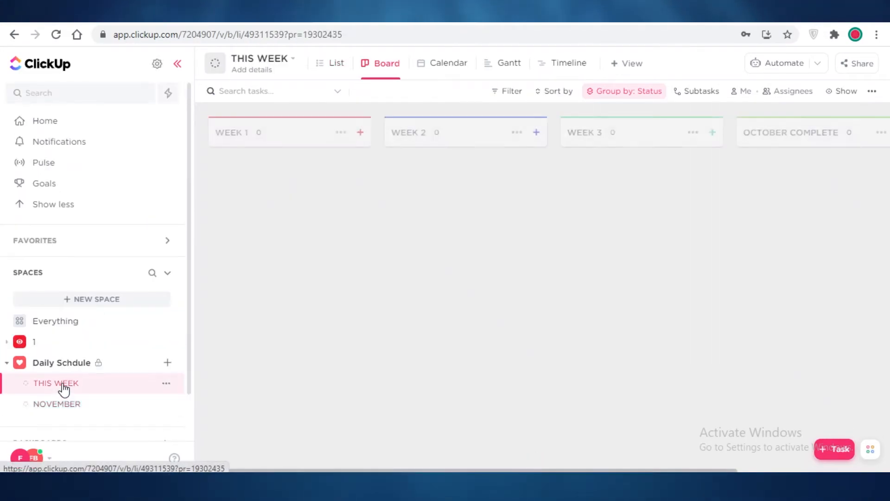
{"action": "left_click", "coordinate": [261, 65]}
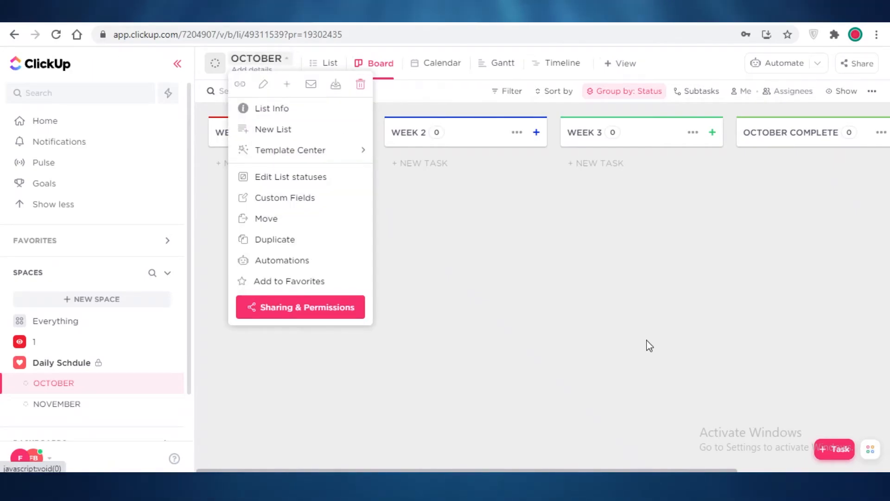
{"action": "left_click", "coordinate": [649, 345]}
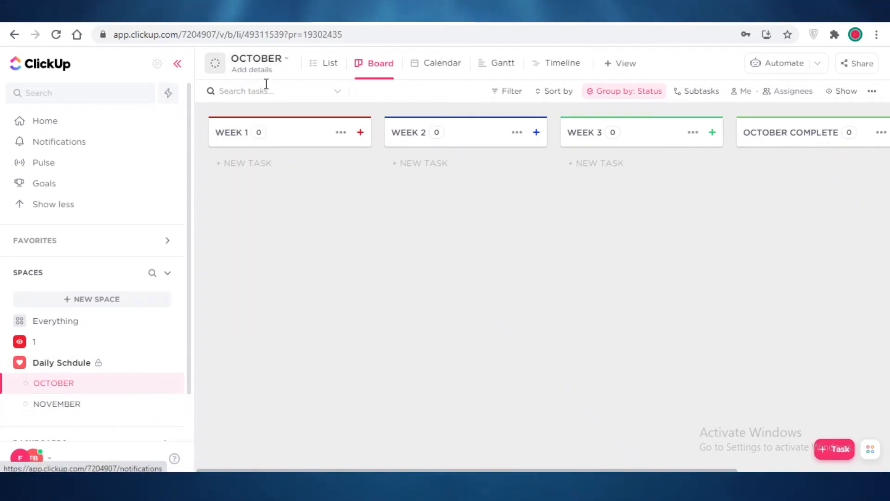
Add a task named FINISH AP ENG under WEEK 1 on the OCTOBER board
{"action": "left_click", "coordinate": [232, 166]}
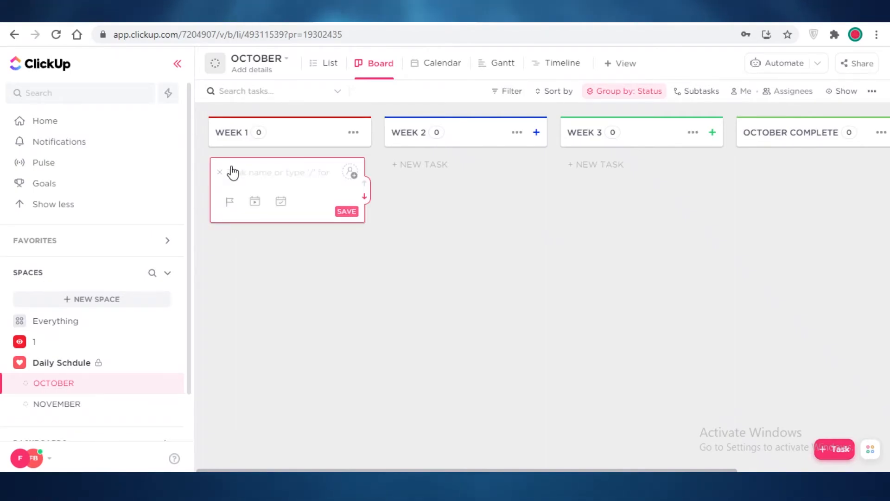
{"action": "type", "text": "A"}
{"action": "key", "text": "BackSpace"}
{"action": "type", "text": "FINISH AP "}
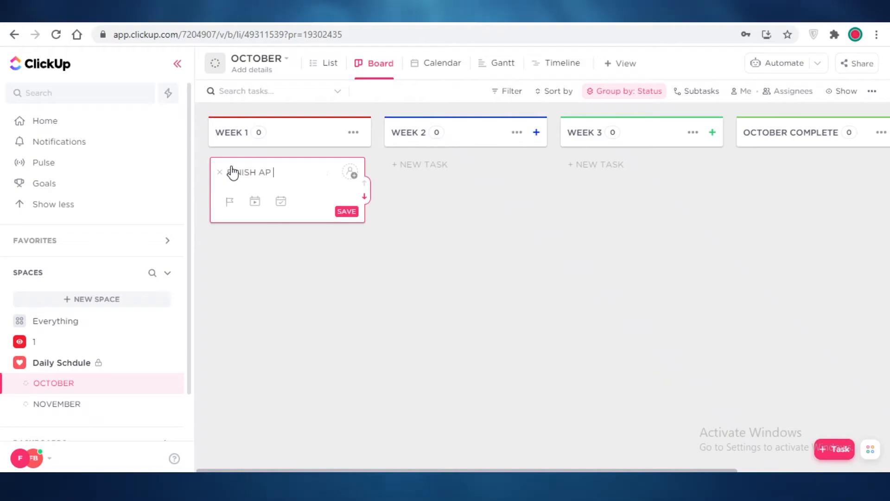
{"action": "type", "text": "ENG"}
{"action": "key", "text": "Return"}
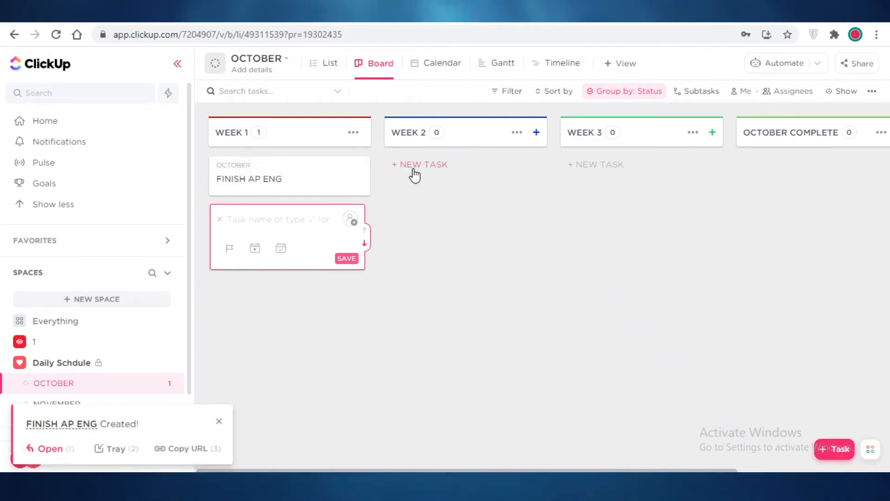
Add two tasks named STUDY CH 1 and STUDY HISTORY under WEEK 2 on the OCTOBER board
{"action": "left_click", "coordinate": [414, 166]}
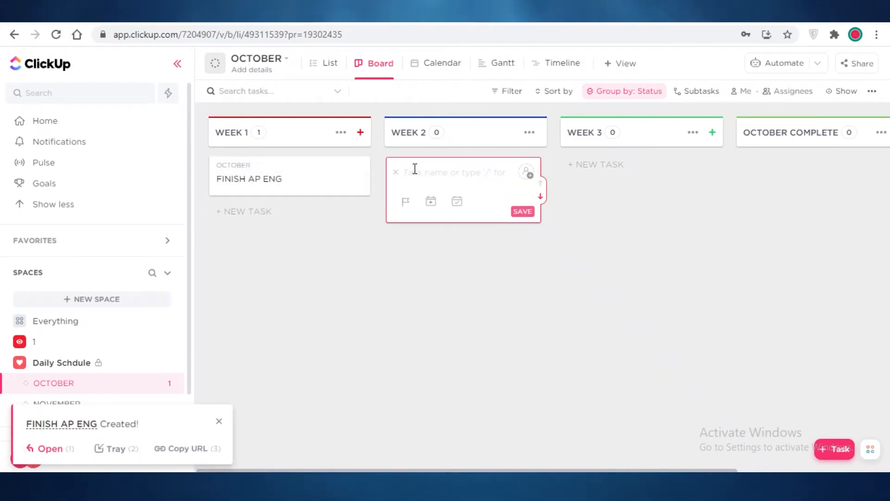
{"action": "type", "text": "STUDY C"}
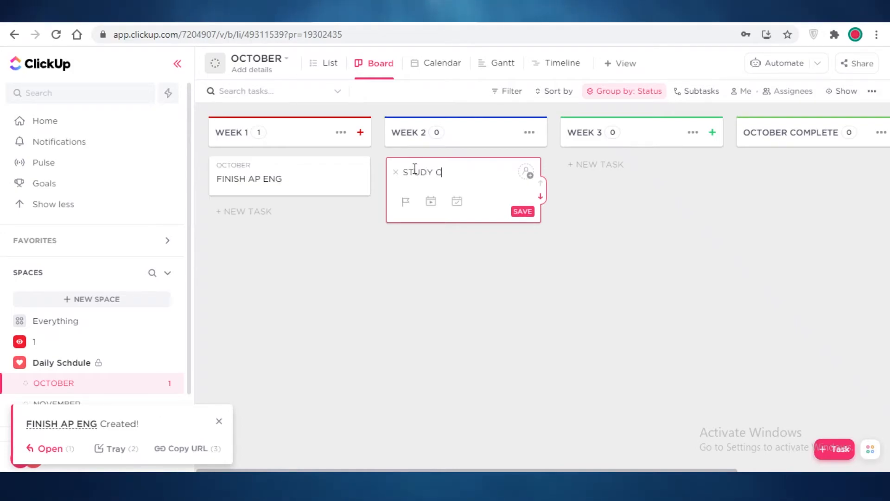
{"action": "type", "text": "H 1"}
{"action": "key", "text": "Return"}
{"action": "type", "text": "STU"}
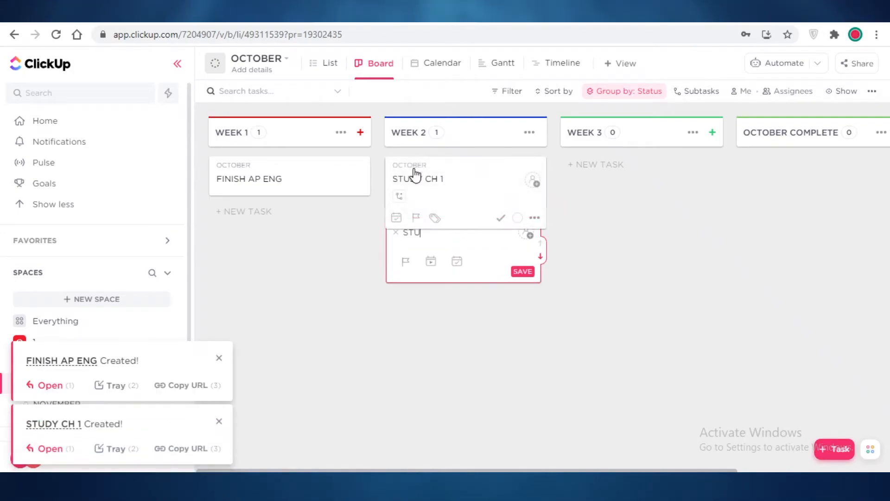
{"action": "type", "text": "DY HISTORY"}
{"action": "key", "text": "Return"}
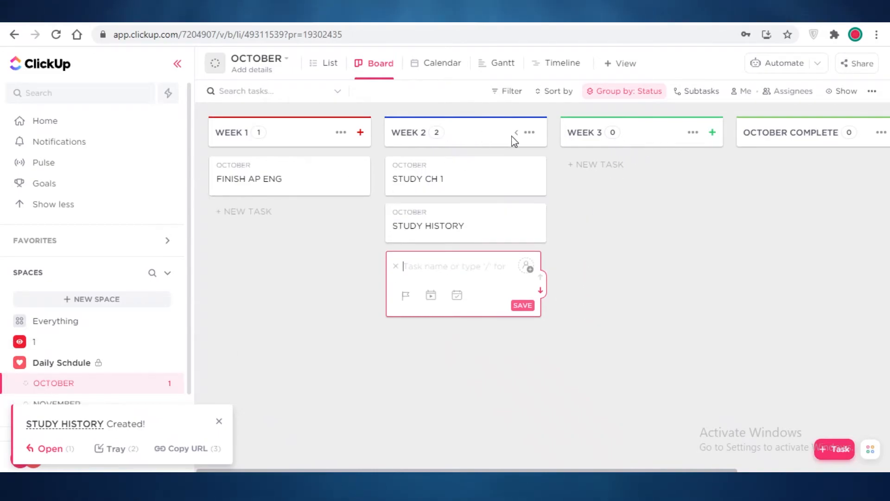
Collapse the WEEK 2 column and move the FINISH AP ENG task from WEEK 1 to OCTOBER COMPLETE
{"action": "left_click", "coordinate": [516, 133]}
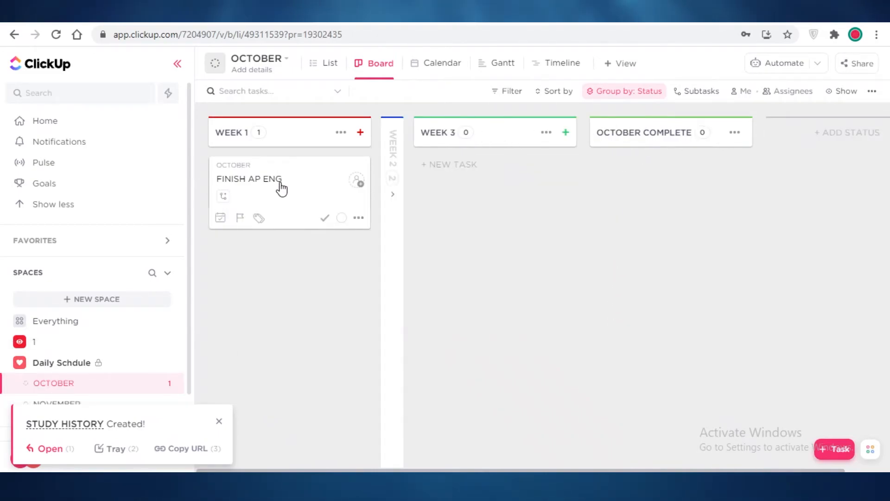
{"action": "left_click_drag", "start_coordinate": [358, 181], "coordinate": [652, 187]}
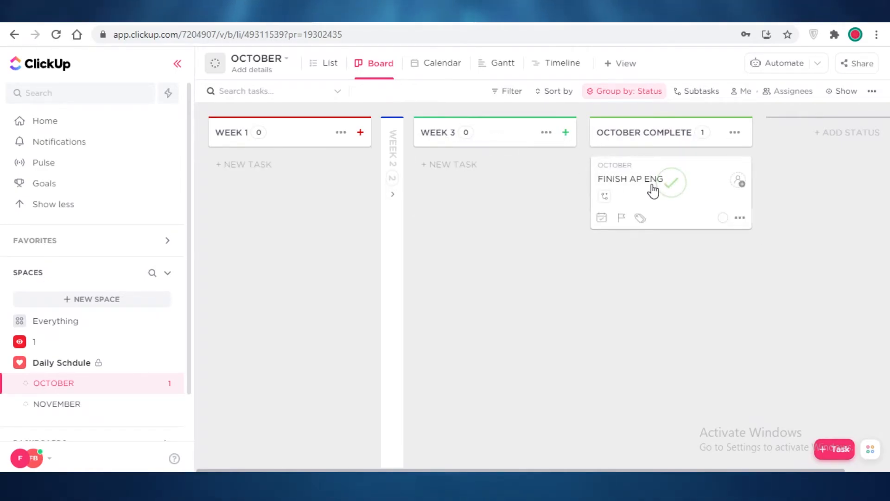
{"action": "left_click", "coordinate": [673, 184]}
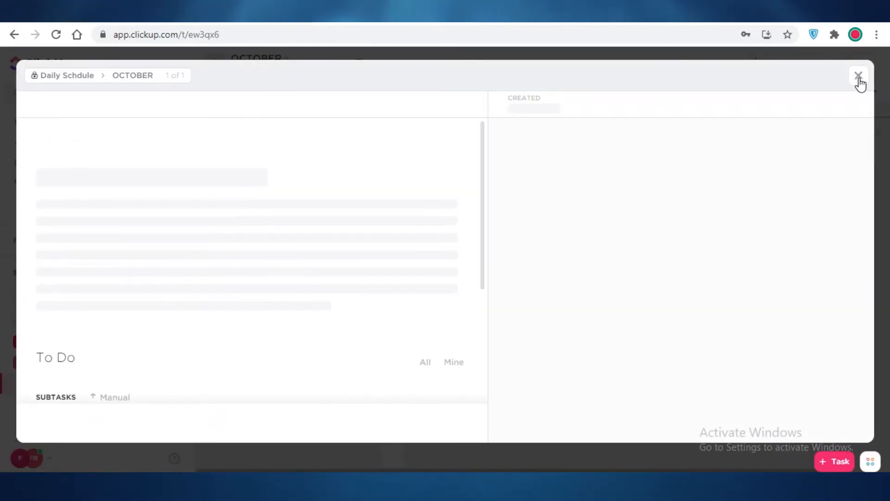
{"action": "left_click", "coordinate": [859, 78]}
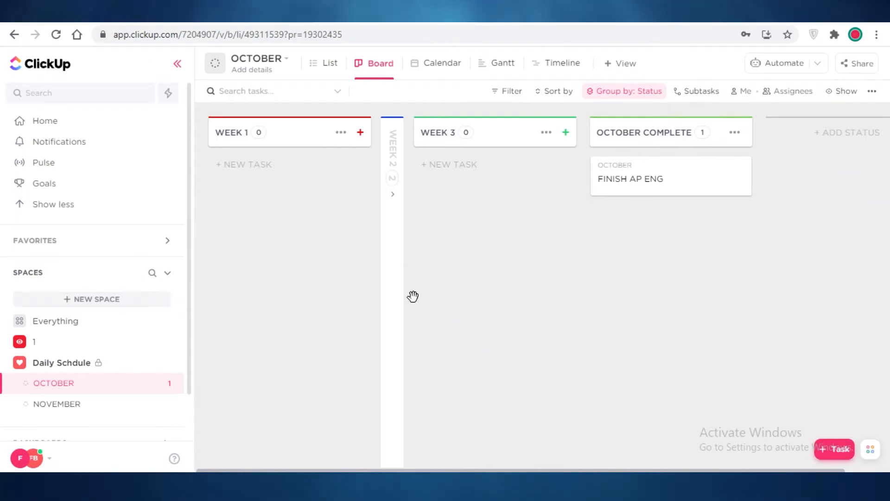
Expand the WEEK 2 column and change the STUDY CH 1 task's status to OCTOBER COMPLETE
{"action": "mouse_move", "coordinate": [655, 192]}
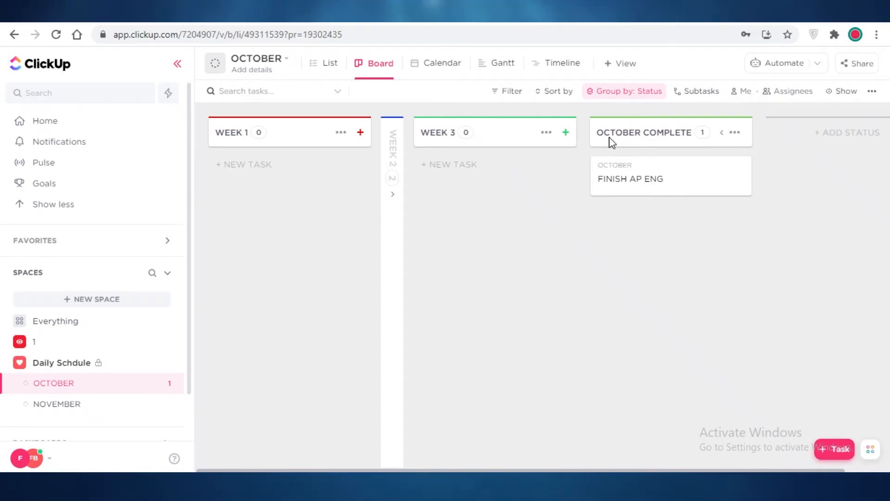
{"action": "left_click", "coordinate": [398, 185]}
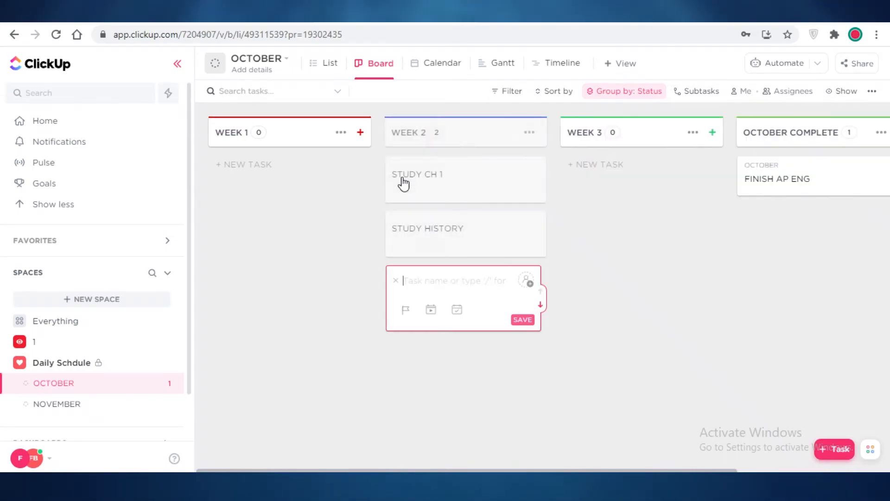
{"action": "left_click", "coordinate": [425, 180]}
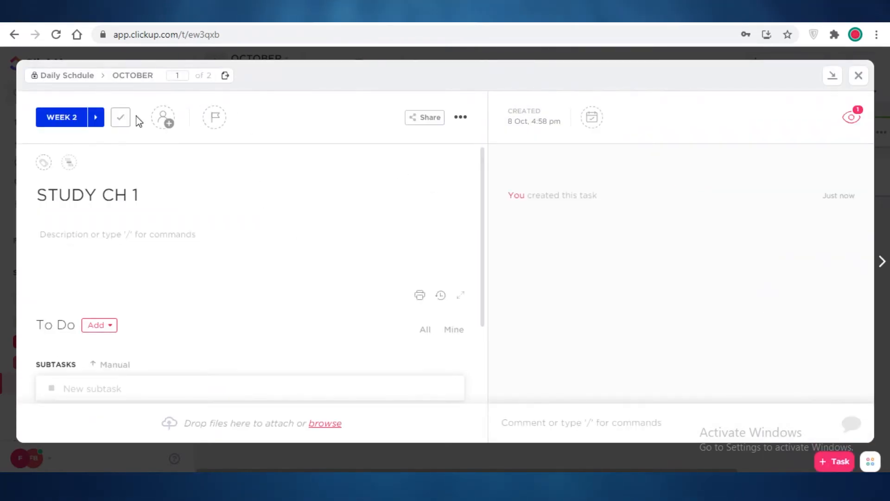
{"action": "left_click", "coordinate": [73, 118]}
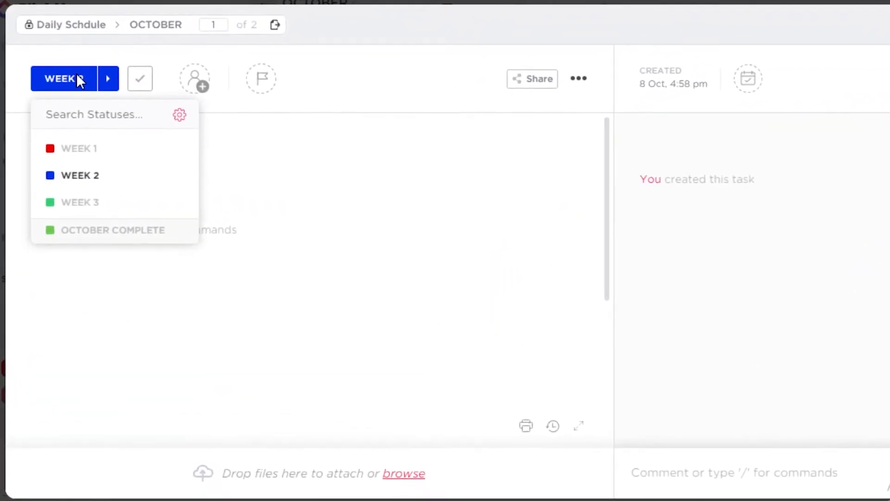
{"action": "left_click", "coordinate": [93, 239]}
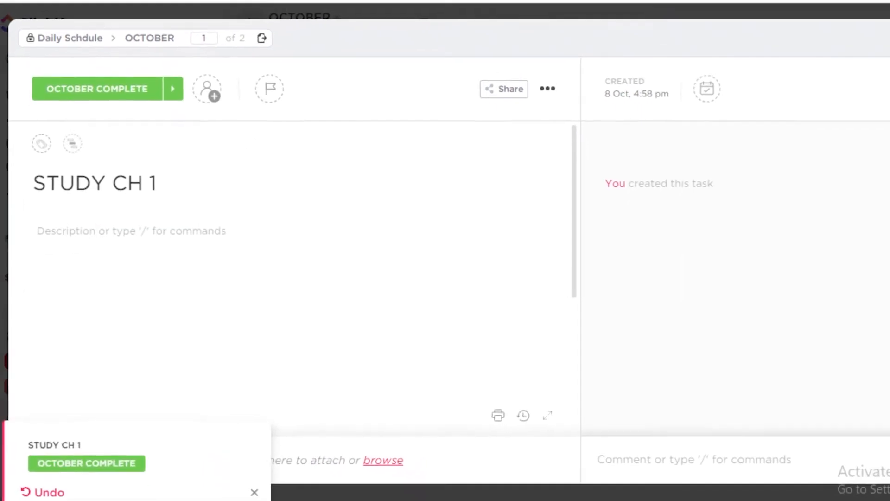
{"action": "left_click", "coordinate": [860, 75]}
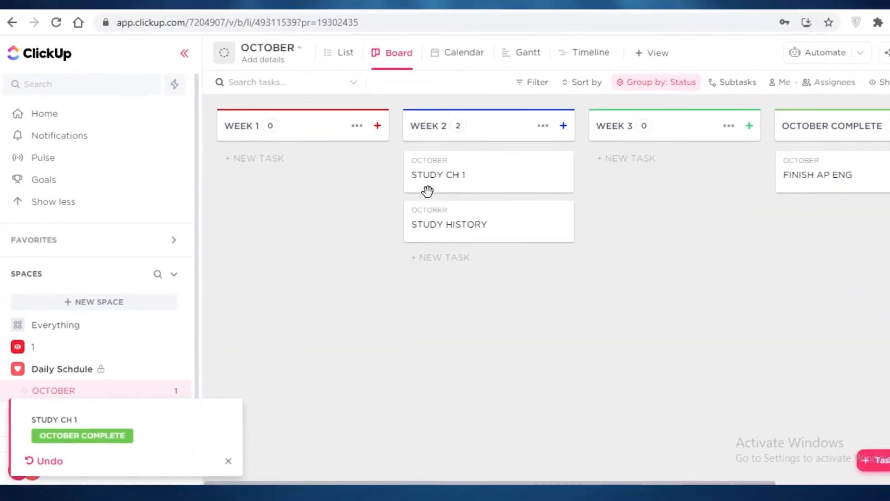
Give the STUDY HISTORY task in WEEK 2 the red-flag priority
{"action": "left_click", "coordinate": [439, 227]}
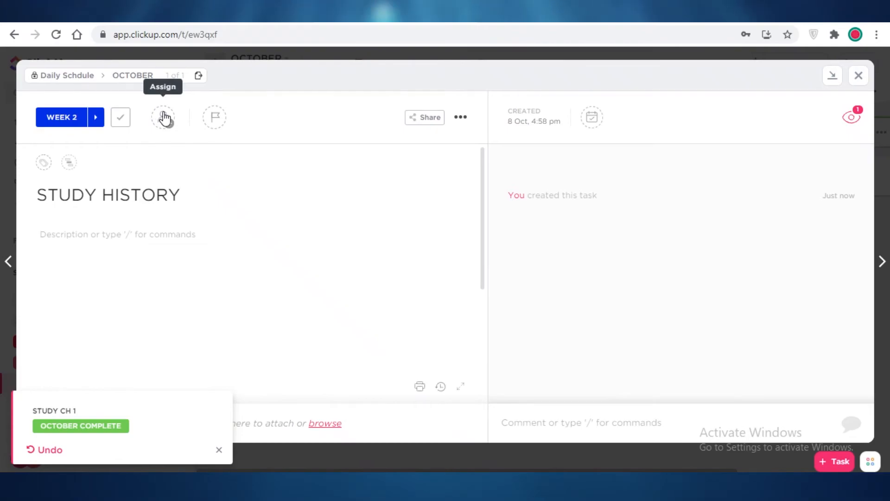
{"action": "left_click", "coordinate": [217, 118]}
{"action": "left_click", "coordinate": [229, 154]}
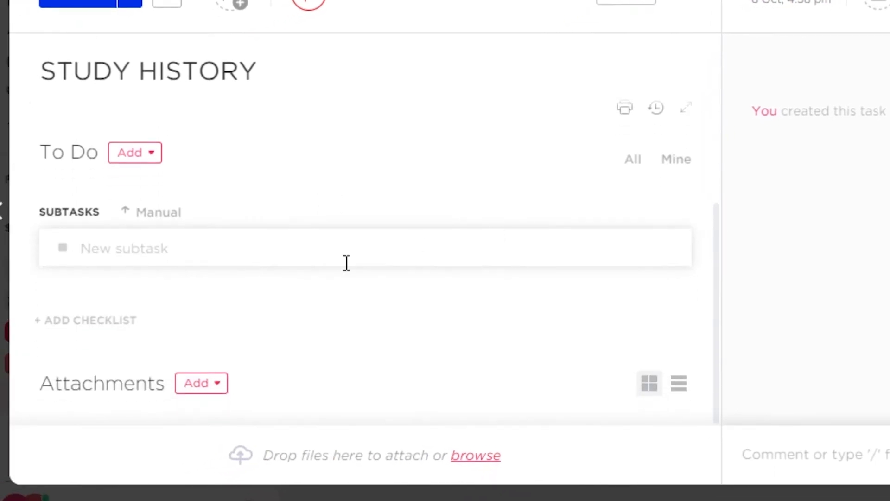
Add the subtasks CH 1, CH 2 and CH 5 to the STUDY HISTORY task and return to the board
{"action": "left_click", "coordinate": [145, 254]}
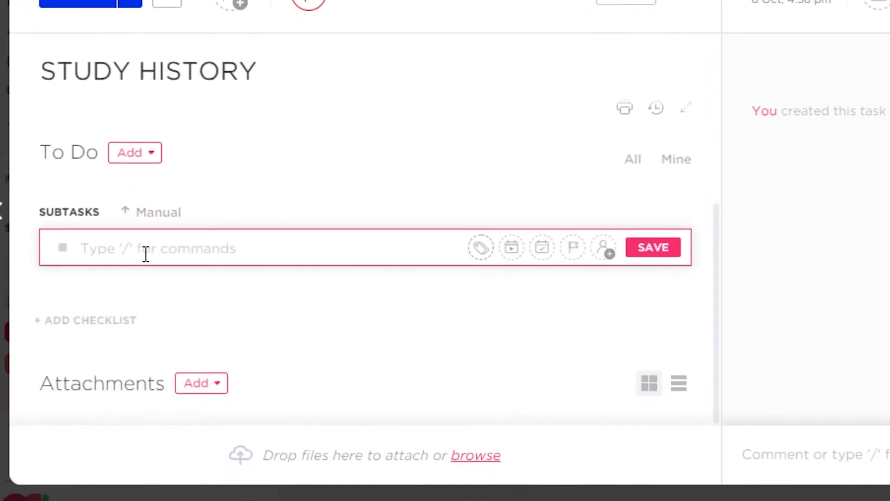
{"action": "type", "text": "CH 1"}
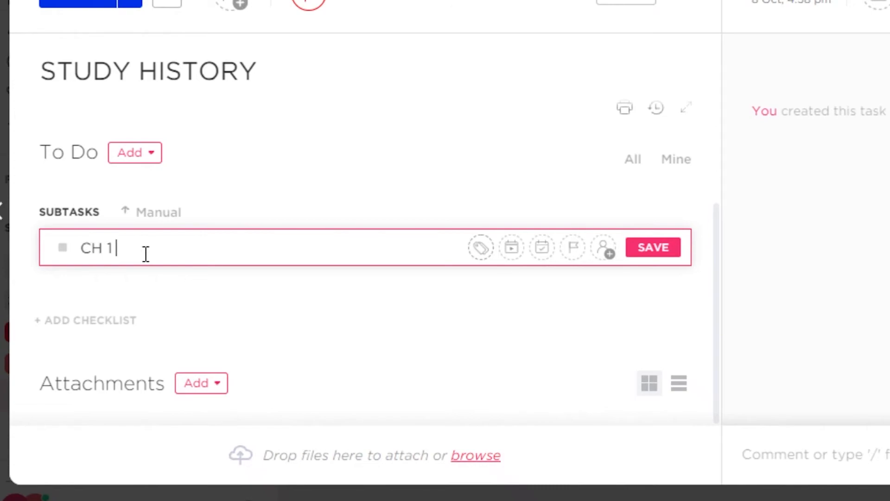
{"action": "key", "text": "Return"}
{"action": "type", "text": "CH 2"}
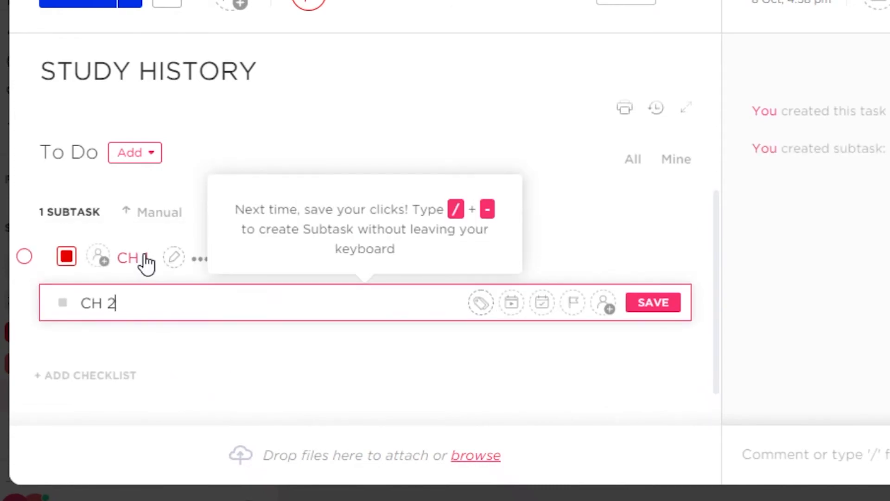
{"action": "key", "text": "Return"}
{"action": "type", "text": "CH"}
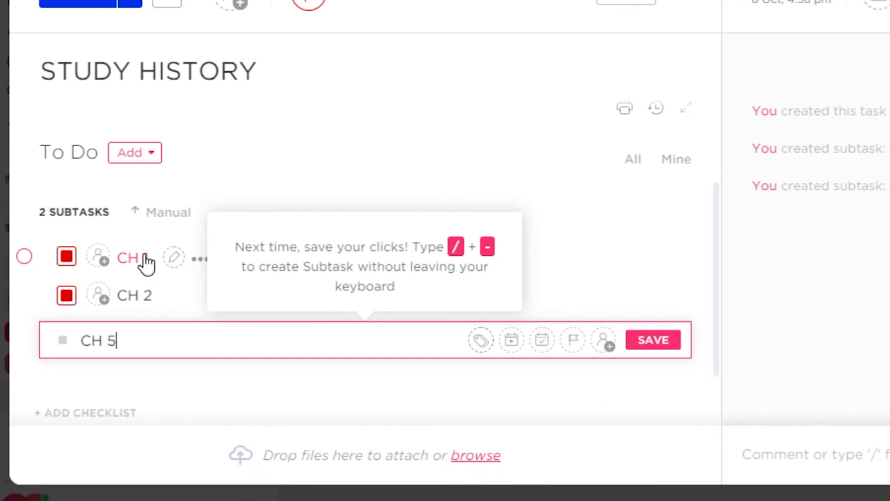
{"action": "type", "text": " 5"}
{"action": "key", "text": "Return"}
{"action": "left_click", "coordinate": [464, 189]}
{"action": "scroll", "coordinate": [549, 249], "scroll_direction": "down", "scroll_amount": 3}
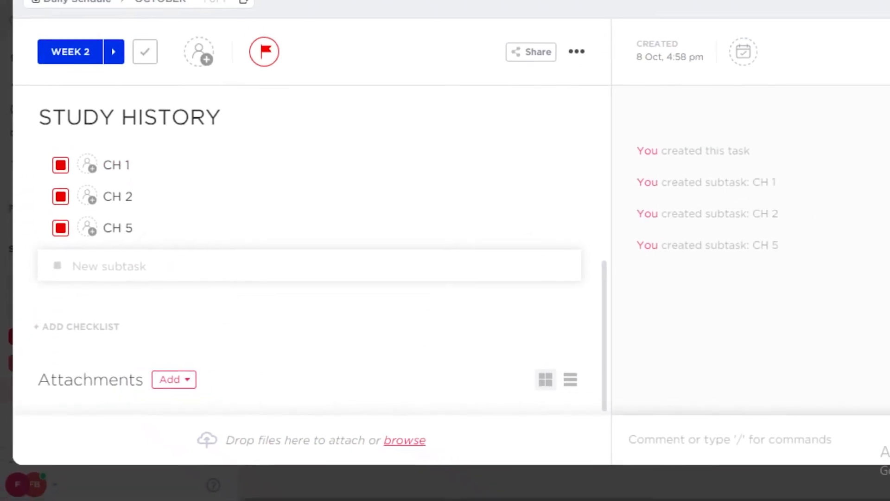
{"action": "left_click", "coordinate": [6, 364]}
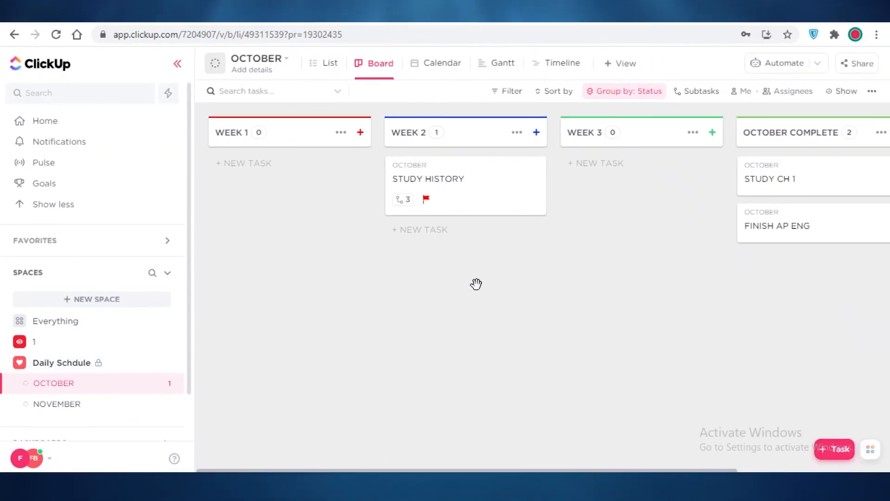
Look over the Home page and the Notifications page
{"action": "left_click", "coordinate": [58, 134]}
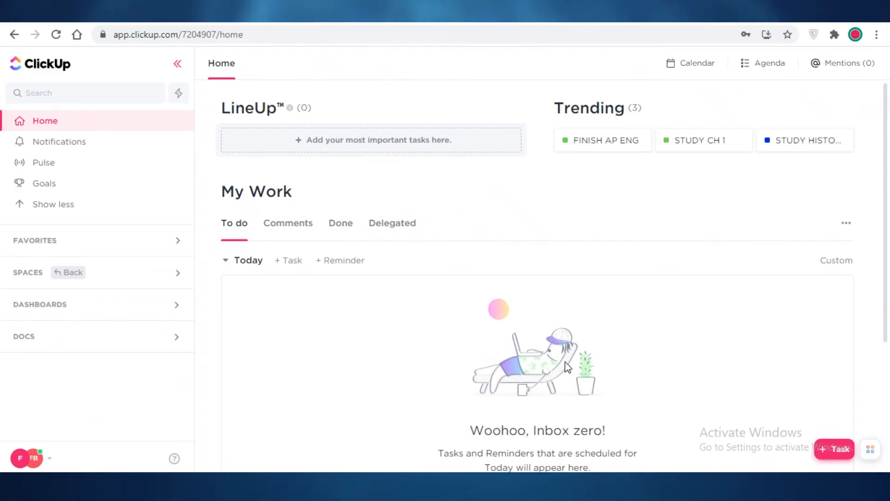
{"action": "left_click", "coordinate": [870, 449]}
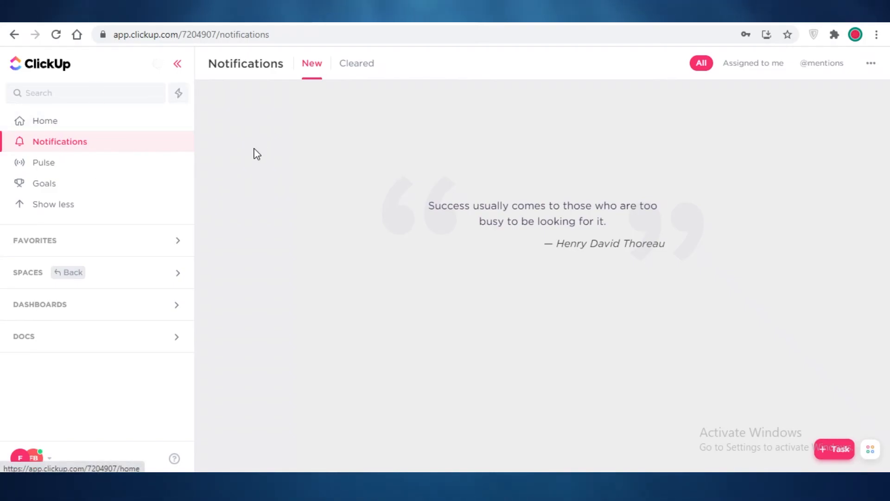
{"action": "left_click_drag", "start_coordinate": [439, 164], "coordinate": [464, 241]}
{"action": "left_click", "coordinate": [485, 244]}
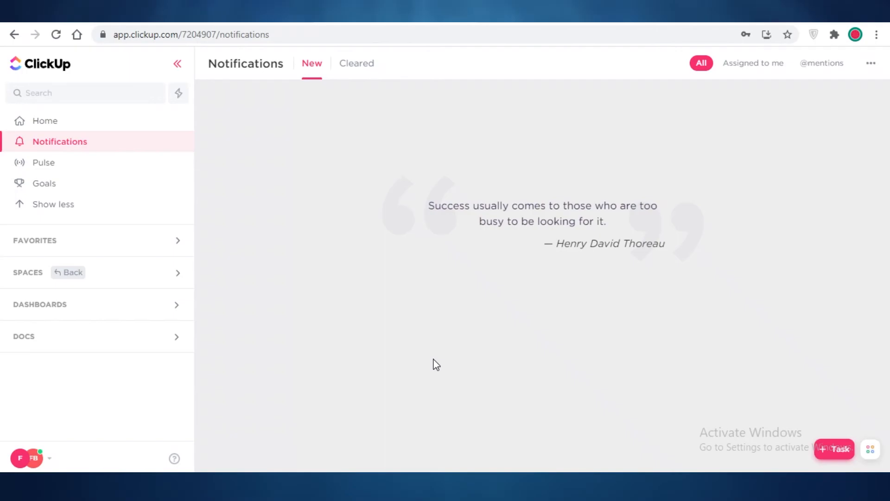
{"action": "key", "text": "t"}
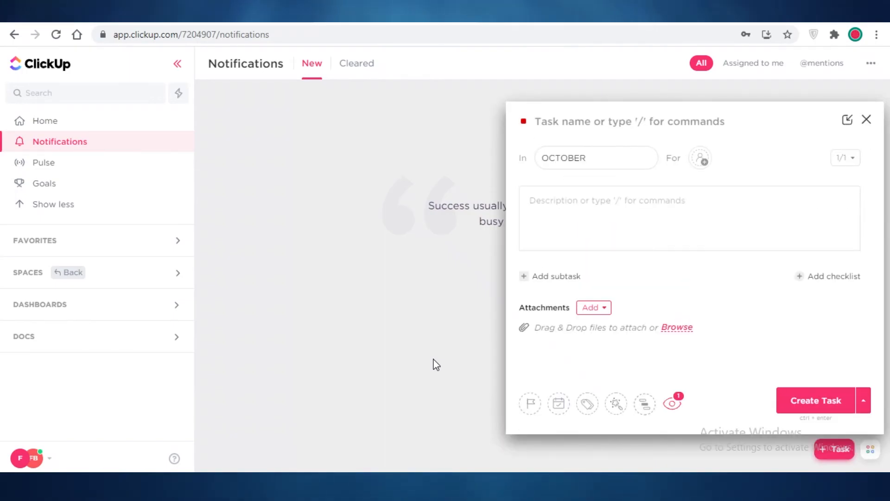
{"action": "left_click", "coordinate": [599, 123]}
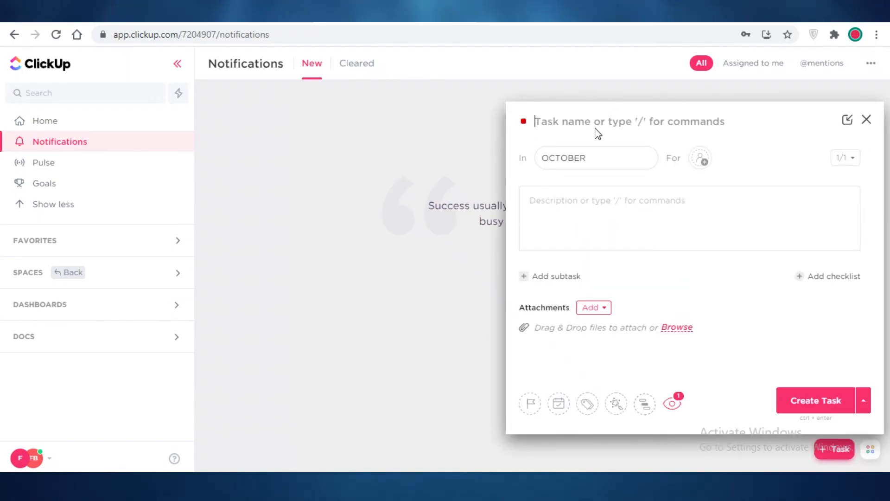
{"action": "left_click", "coordinate": [599, 159]}
{"action": "left_click", "coordinate": [588, 212]}
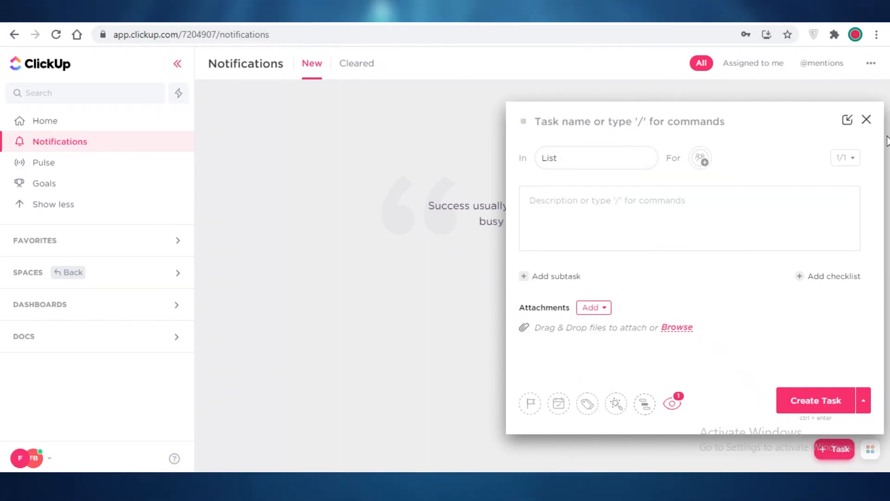
{"action": "left_click", "coordinate": [778, 235]}
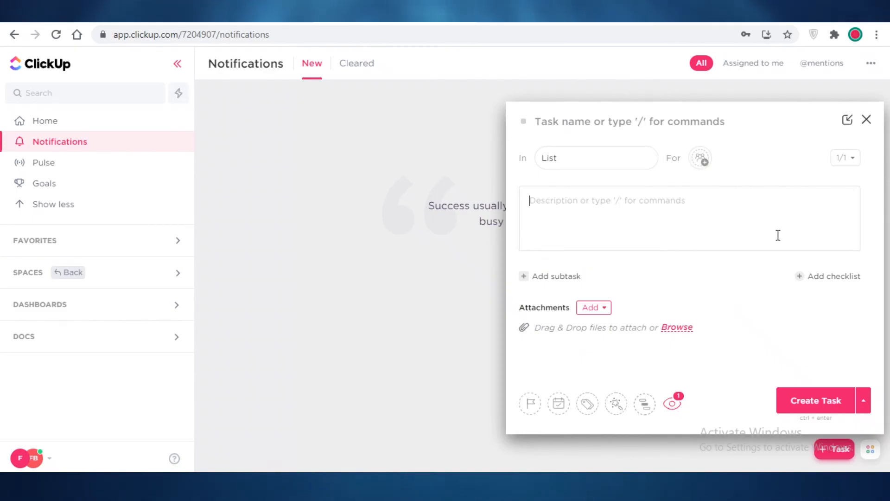
{"action": "left_click", "coordinate": [865, 120]}
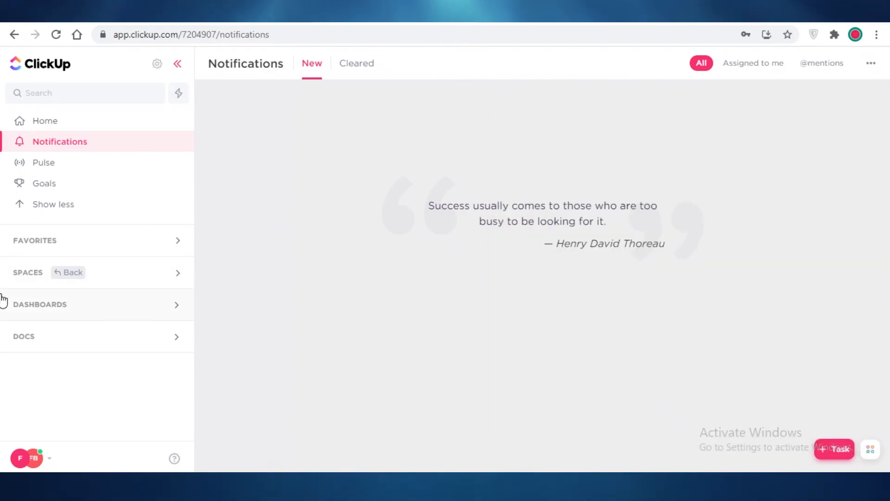
Expand the Docs section and start creating a new Workspace
{"action": "left_click", "coordinate": [29, 325]}
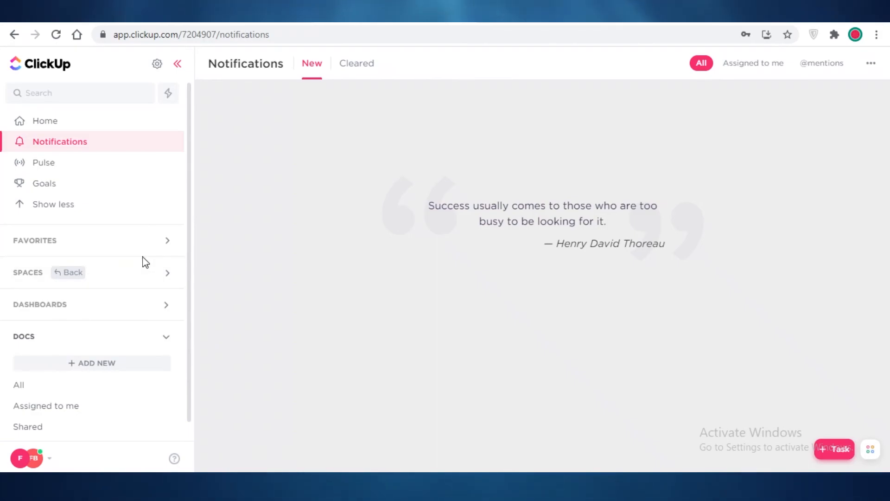
{"action": "left_click", "coordinate": [20, 458]}
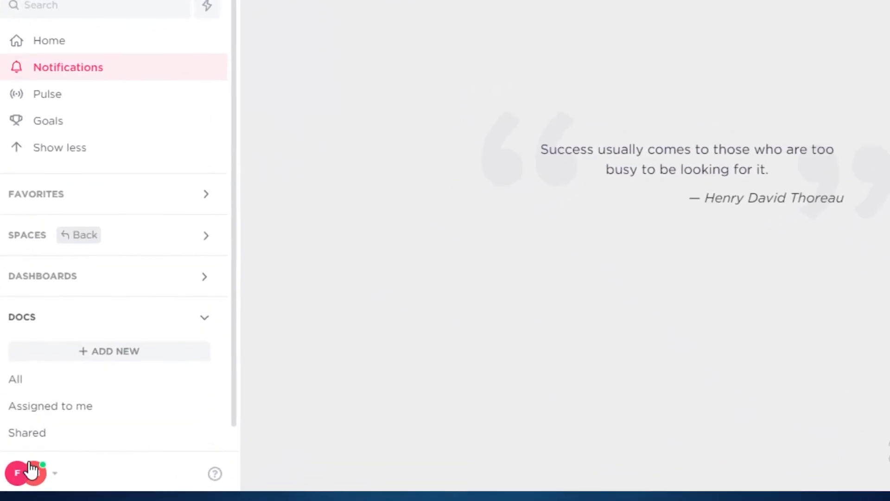
{"action": "left_click", "coordinate": [20, 458]}
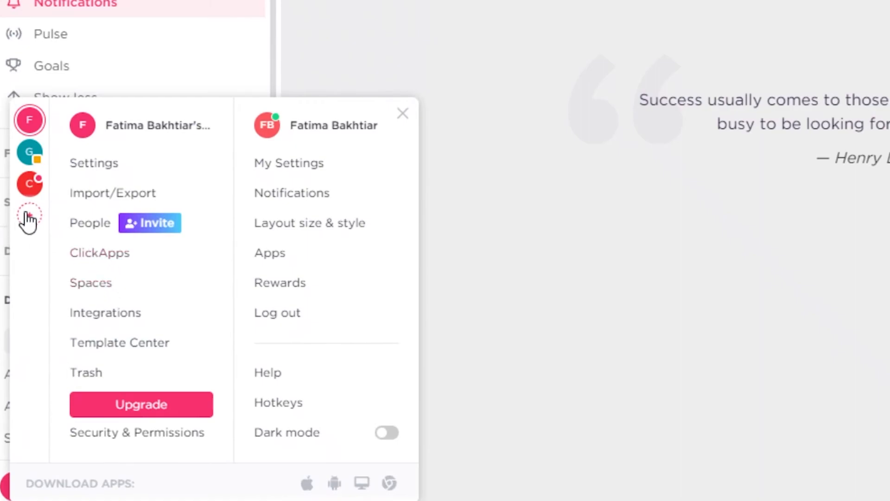
{"action": "left_click", "coordinate": [29, 216]}
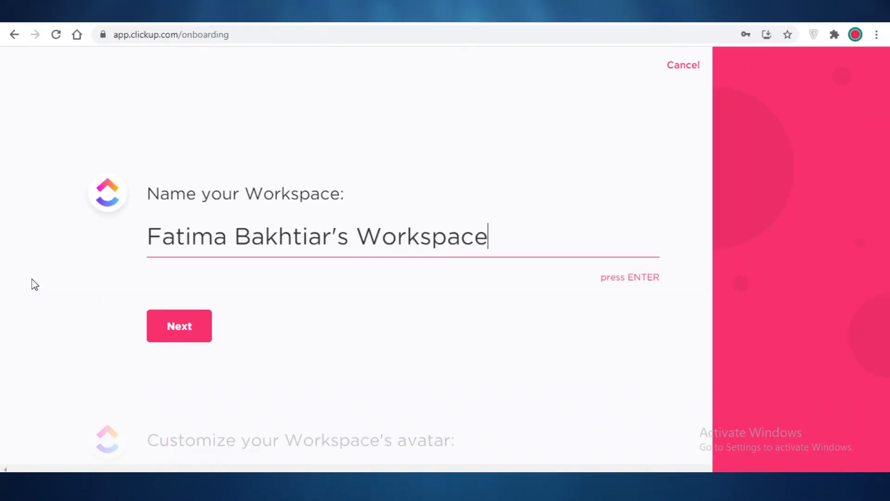
Replace the suggested name of the new Workspace with HEHE and continue to the avatar setup
{"action": "triple_click", "coordinate": [382, 239]}
{"action": "left_click", "coordinate": [383, 240]}
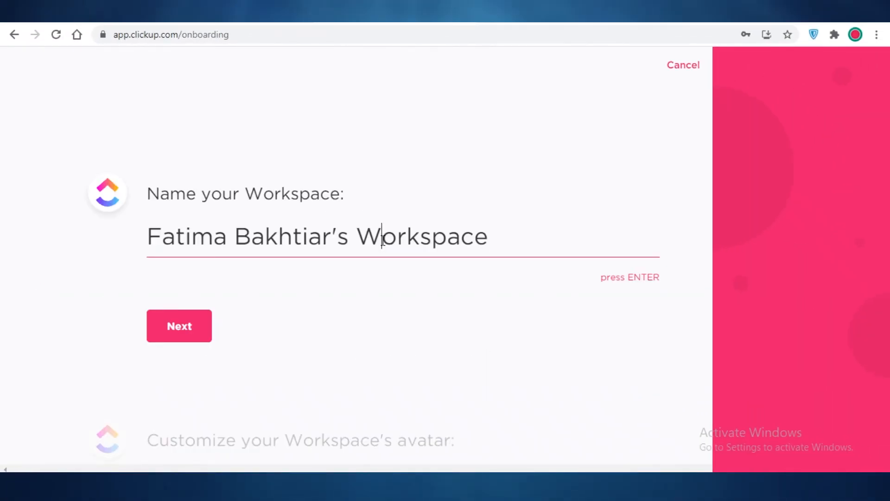
{"action": "key", "text": "BackSpace"}
{"action": "key", "text": "BackSpace"}
{"action": "key", "text": "BackSpace"}
{"action": "key", "text": "BackSpace"}
{"action": "key", "text": "BackSpace"}
{"action": "key", "text": "BackSpace"}
{"action": "key", "text": "BackSpace"}
{"action": "key", "text": "BackSpace"}
{"action": "key", "text": "BackSpace"}
{"action": "key", "text": "BackSpace"}
{"action": "key", "text": "BackSpace"}
{"action": "key", "text": "BackSpace"}
{"action": "key", "text": "BackSpace"}
{"action": "key", "text": "BackSpace"}
{"action": "key", "text": "BackSpace"}
{"action": "key", "text": "BackSpace"}
{"action": "key", "text": "BackSpace"}
{"action": "key", "text": "BackSpace"}
{"action": "key", "text": "BackSpace"}
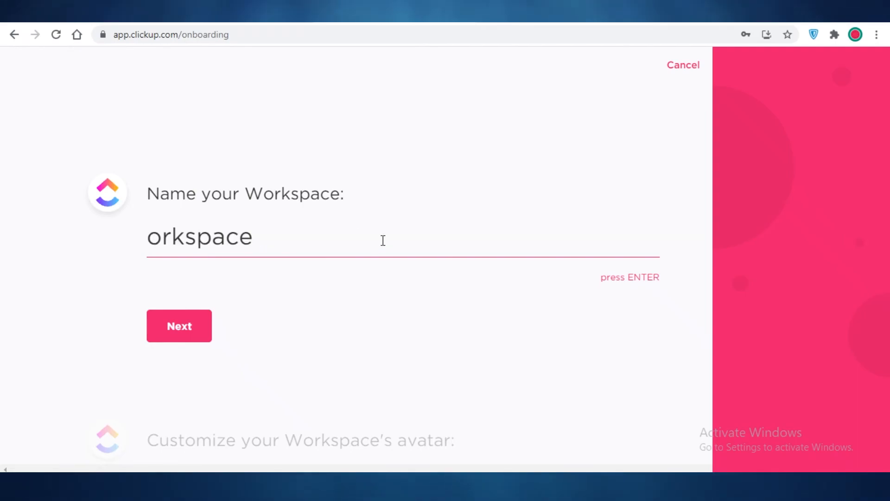
{"action": "triple_click", "coordinate": [383, 240]}
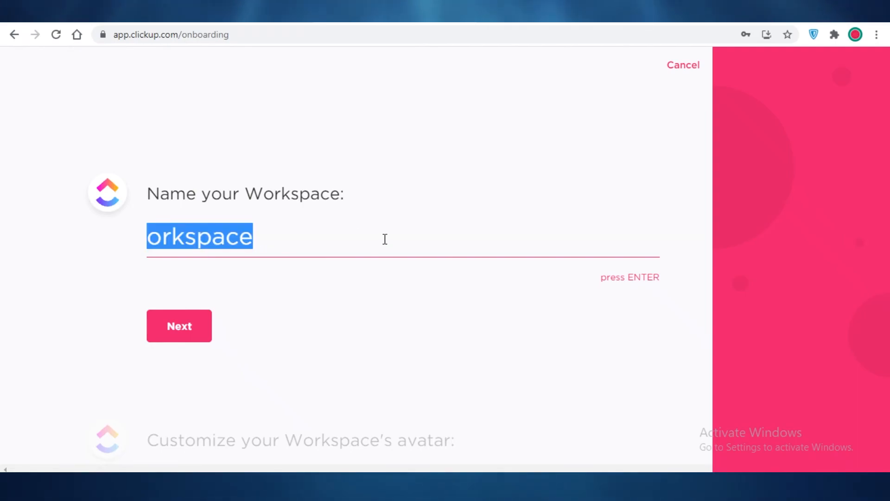
{"action": "type", "text": "HEHE"}
{"action": "left_click", "coordinate": [158, 331]}
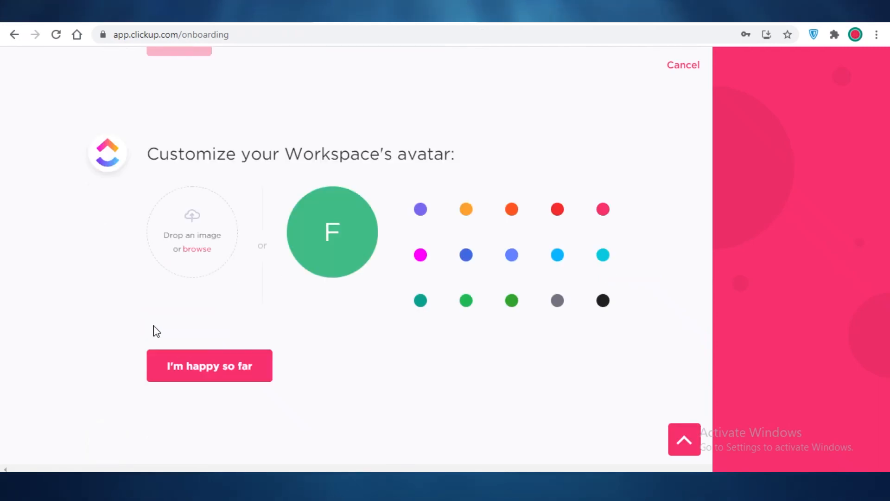
Choose the orange avatar colour for the HEHE Workspace and proceed to the ClickApps selection
{"action": "left_click", "coordinate": [512, 210]}
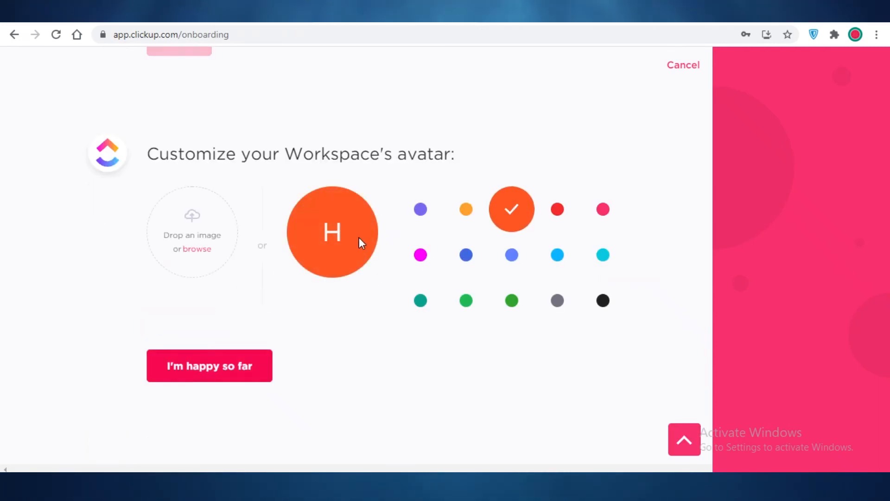
{"action": "left_click", "coordinate": [240, 378]}
{"action": "left_click", "coordinate": [210, 272]}
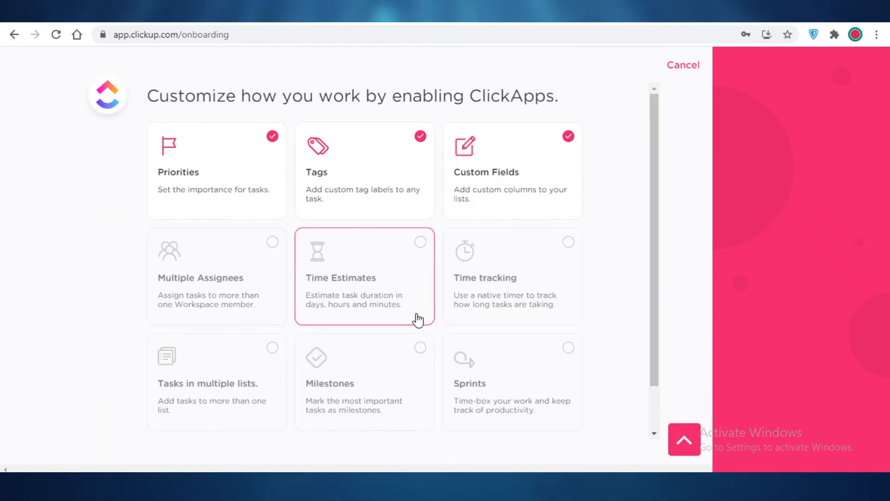
Review the ClickApps, keep the preselected Priorities, Tags and Custom Fields, and finish creating the Workspace
{"action": "scroll", "coordinate": [215, 394], "scroll_direction": "down", "scroll_amount": 3}
{"action": "scroll", "coordinate": [215, 380], "scroll_direction": "up", "scroll_amount": 2}
{"action": "left_click", "coordinate": [217, 363]}
{"action": "left_click", "coordinate": [204, 420]}
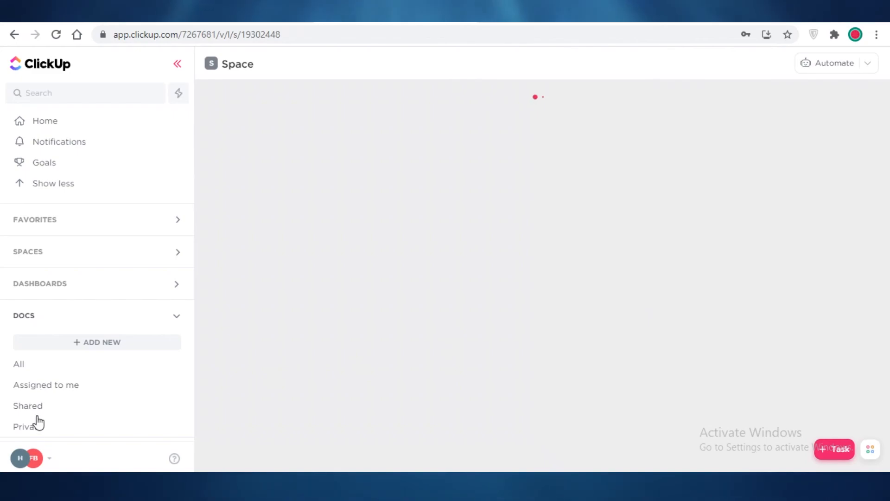
Switch back to the original Workspace containing the Daily Schdule Space
{"action": "left_click", "coordinate": [55, 472]}
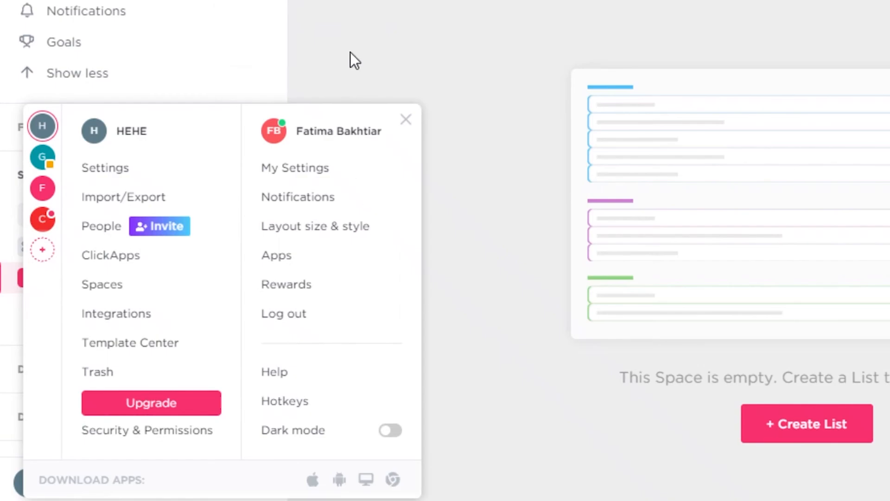
{"action": "left_click", "coordinate": [47, 188]}
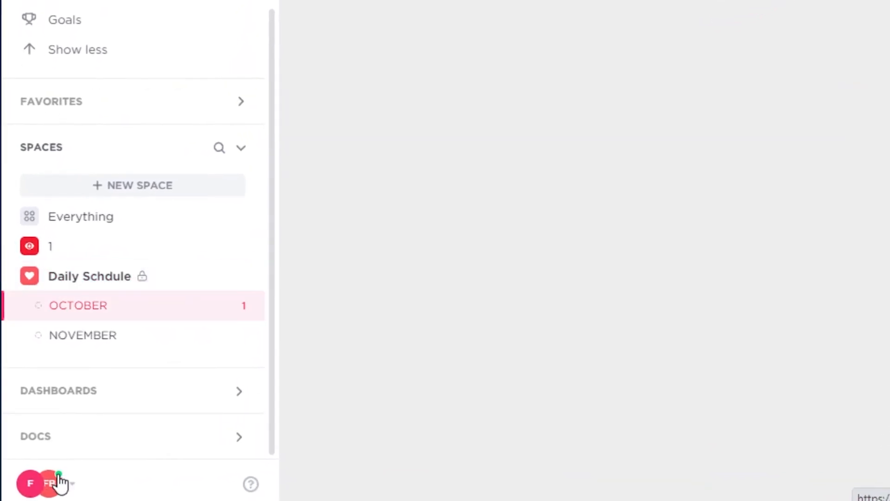
Look through the Hotkeys list, including its dashboard navigation and text editor shortcuts, and close it
{"action": "left_click", "coordinate": [60, 482]}
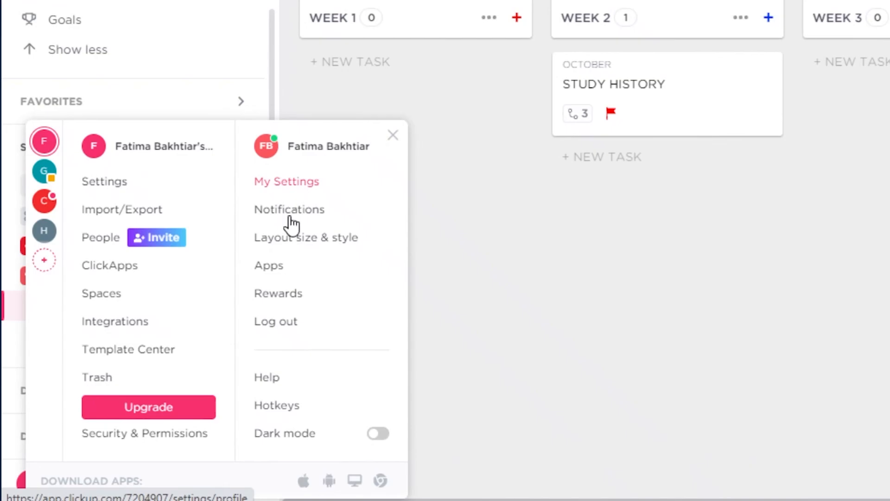
{"action": "left_click", "coordinate": [293, 406]}
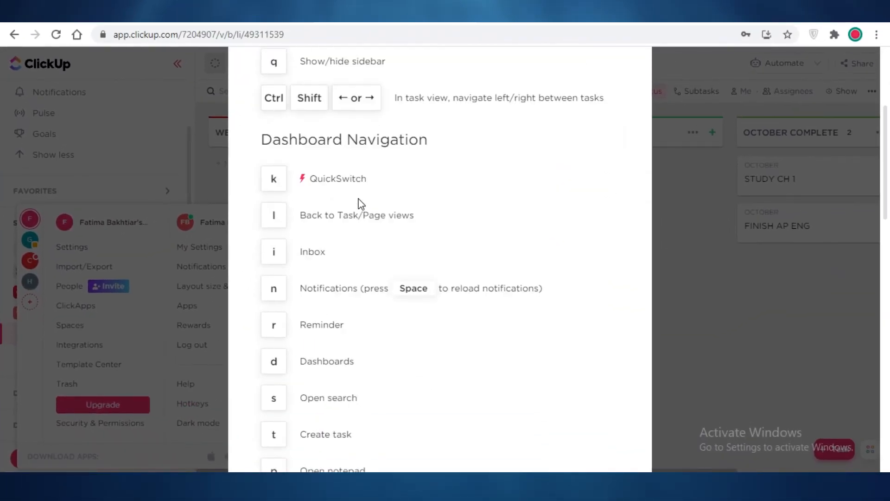
{"action": "scroll", "coordinate": [361, 203], "scroll_direction": "down", "scroll_amount": 15}
{"action": "scroll", "coordinate": [395, 299], "scroll_direction": "up", "scroll_amount": 4}
{"action": "scroll", "coordinate": [395, 299], "scroll_direction": "down", "scroll_amount": 8}
{"action": "scroll", "coordinate": [440, 368], "scroll_direction": "up", "scroll_amount": 12}
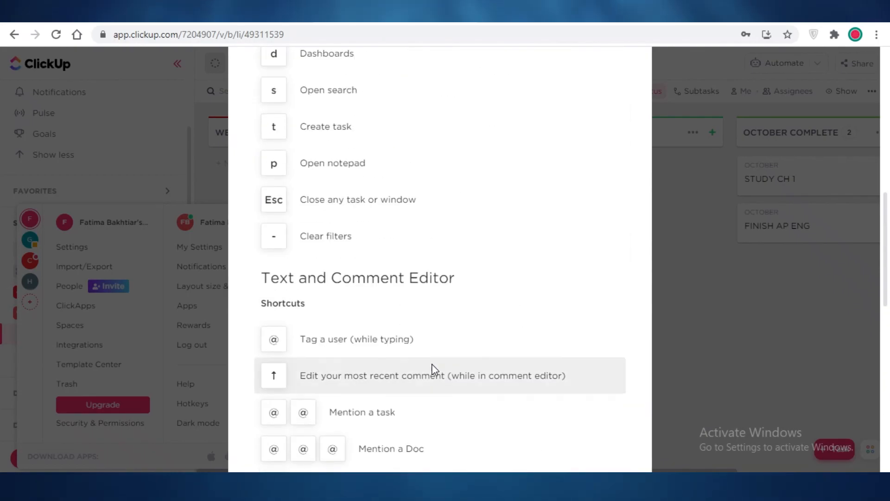
{"action": "scroll", "coordinate": [438, 266], "scroll_direction": "up", "scroll_amount": 11}
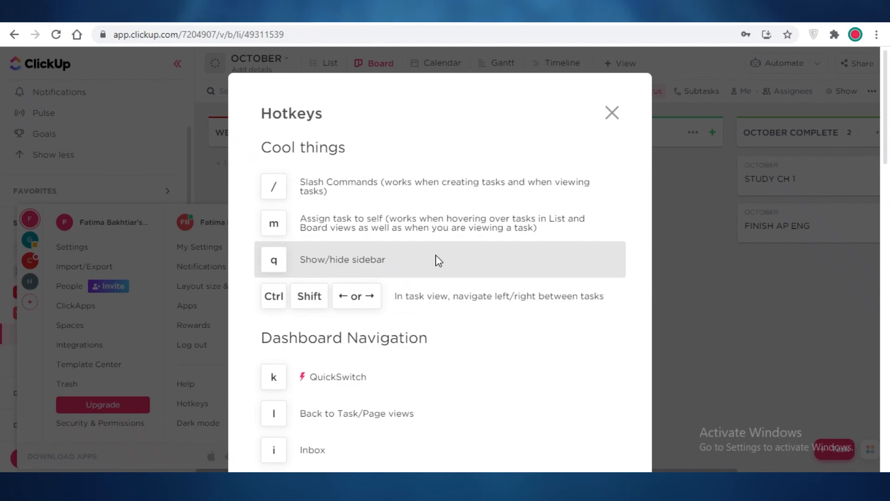
{"action": "left_click", "coordinate": [605, 109]}
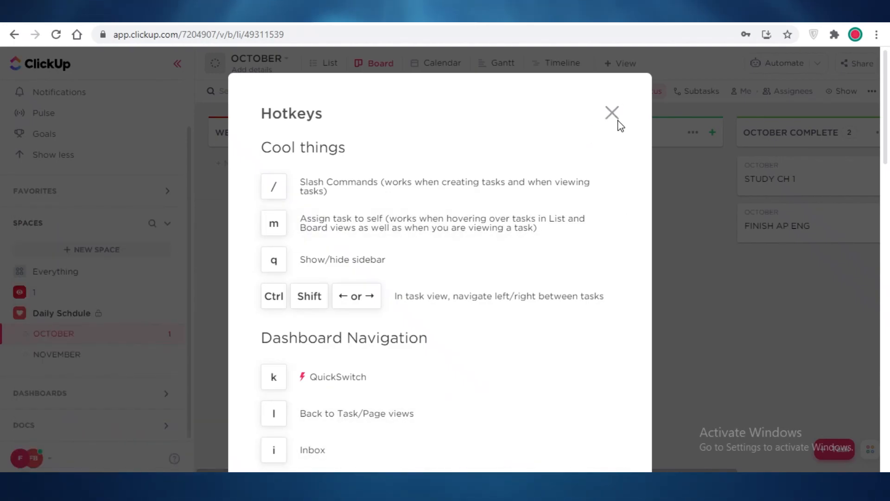
{"action": "left_click", "coordinate": [612, 113]}
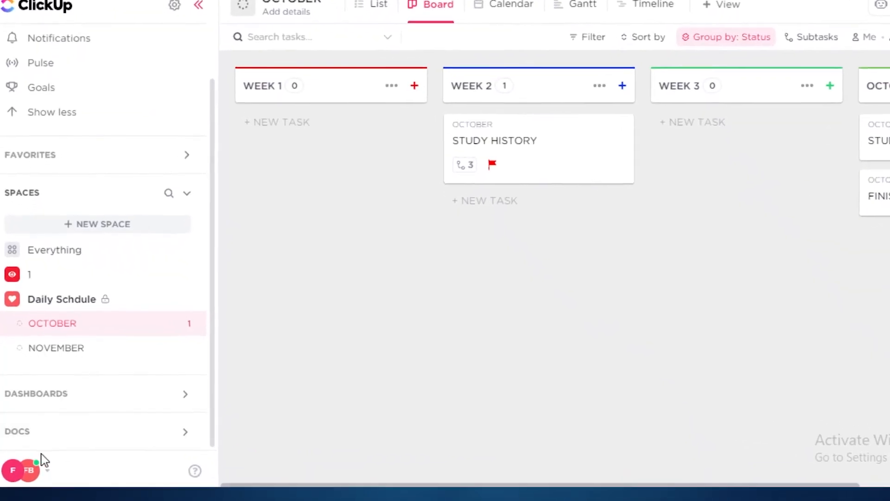
Try out dark mode, switch it off again and return to the OCTOBER board
{"action": "left_click", "coordinate": [28, 457]}
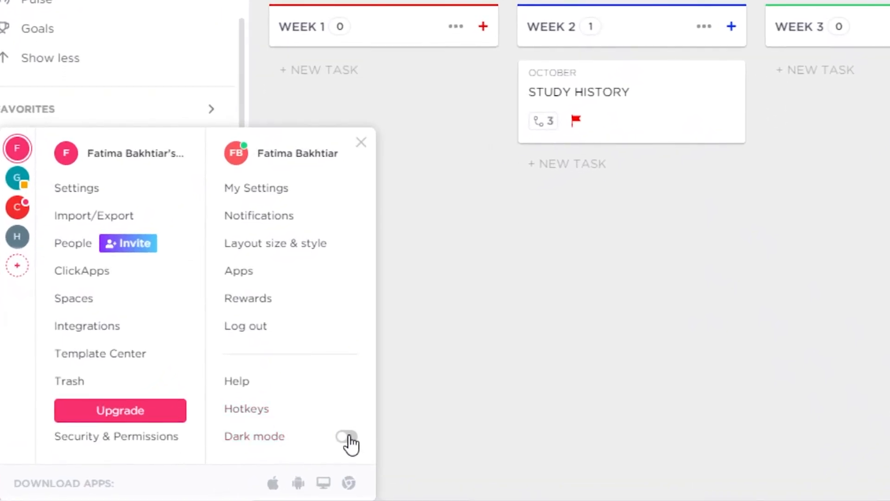
{"action": "left_click", "coordinate": [348, 439]}
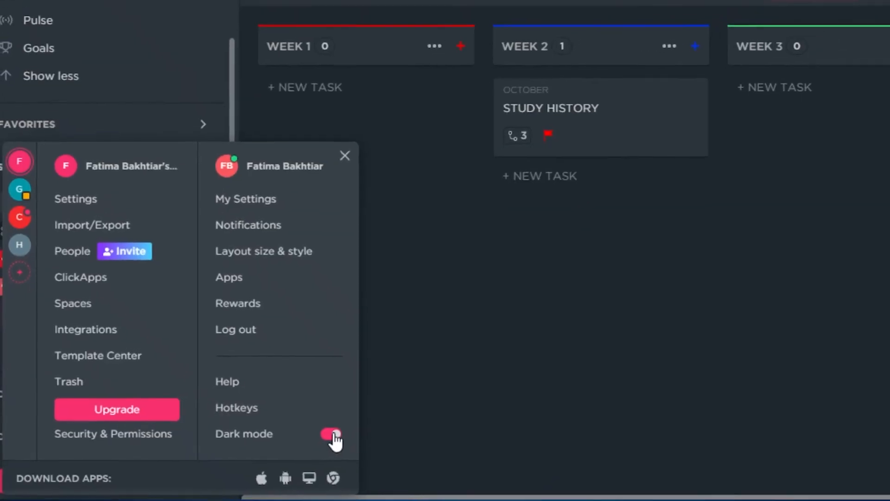
{"action": "left_click", "coordinate": [347, 438]}
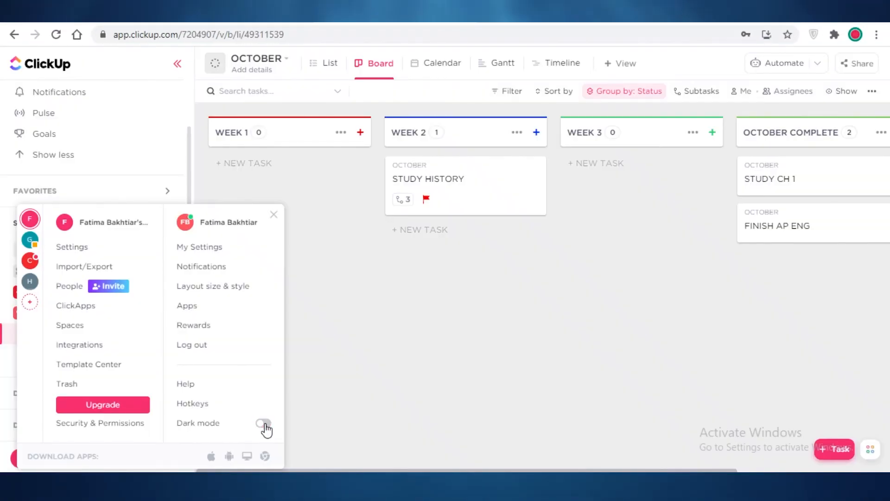
{"action": "left_click", "coordinate": [263, 423]}
{"action": "left_click", "coordinate": [264, 424]}
{"action": "left_click", "coordinate": [516, 380]}
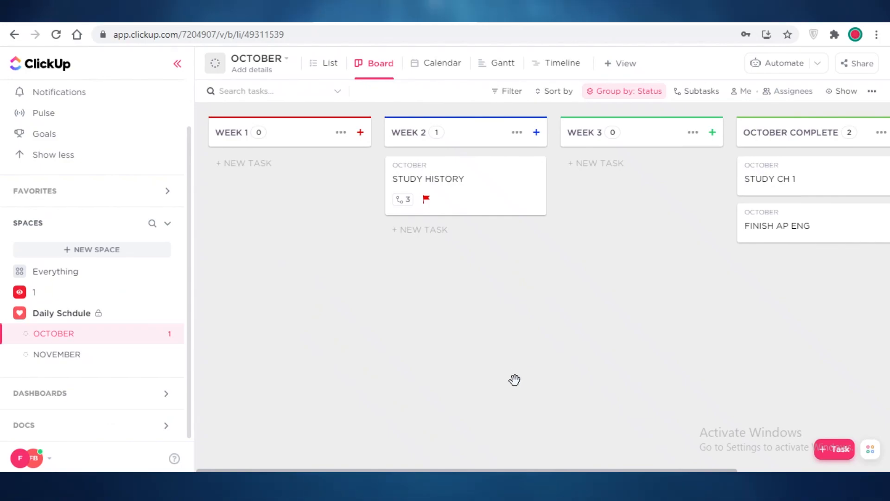